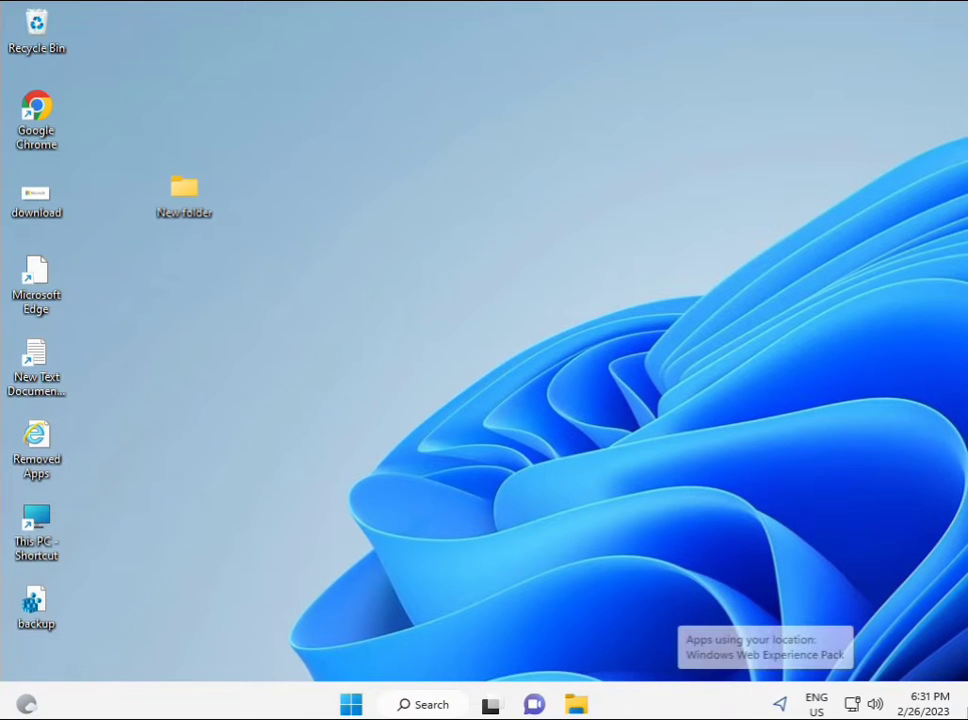
Step: Search the Start menu for cmd and launch Command Prompt as administrator, approving the UAC prompt
click(351, 704)
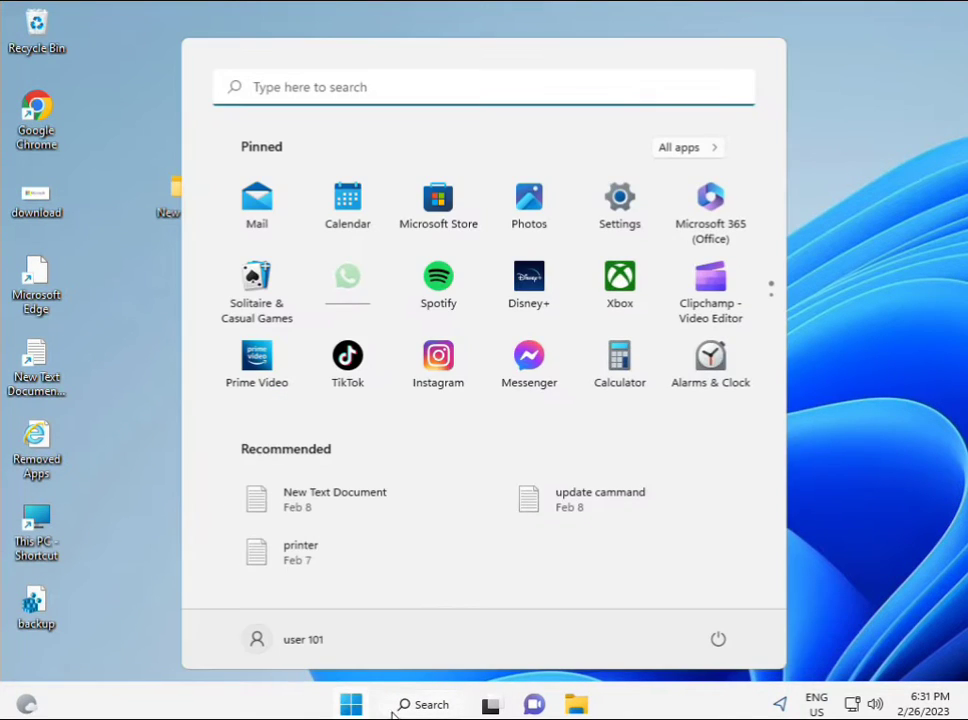
text(cmd)
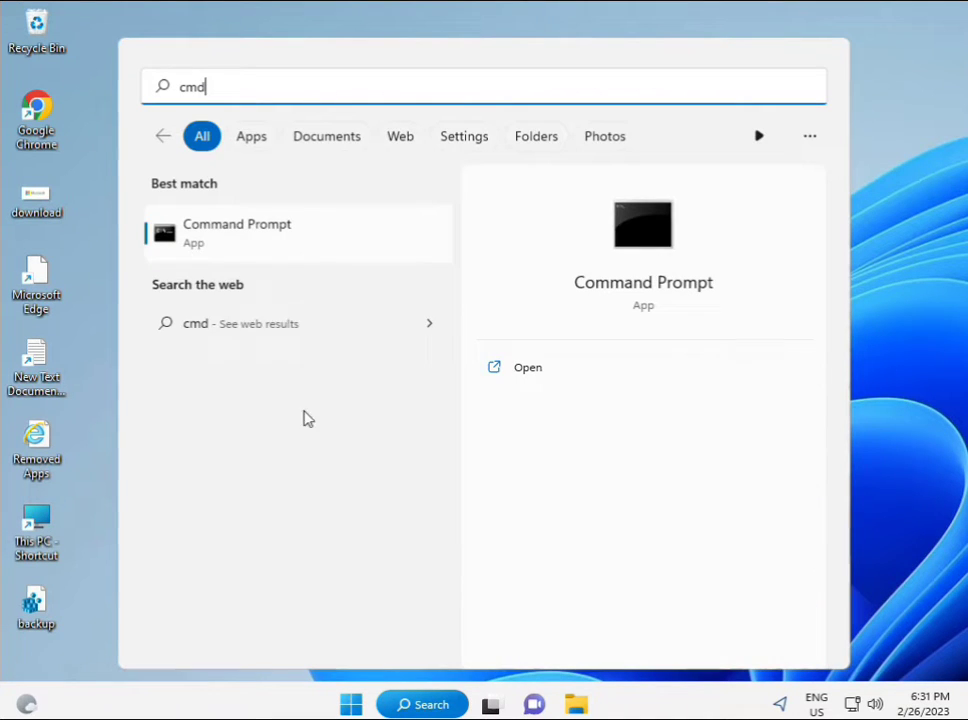
click(214, 234)
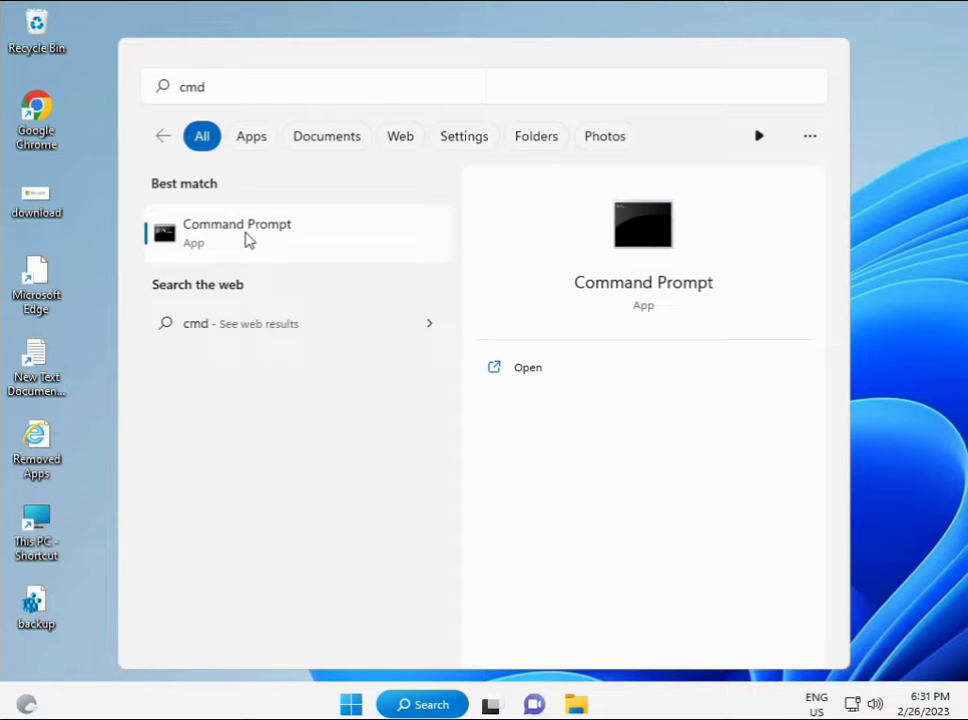
right_click(250, 241)
key(Escape)
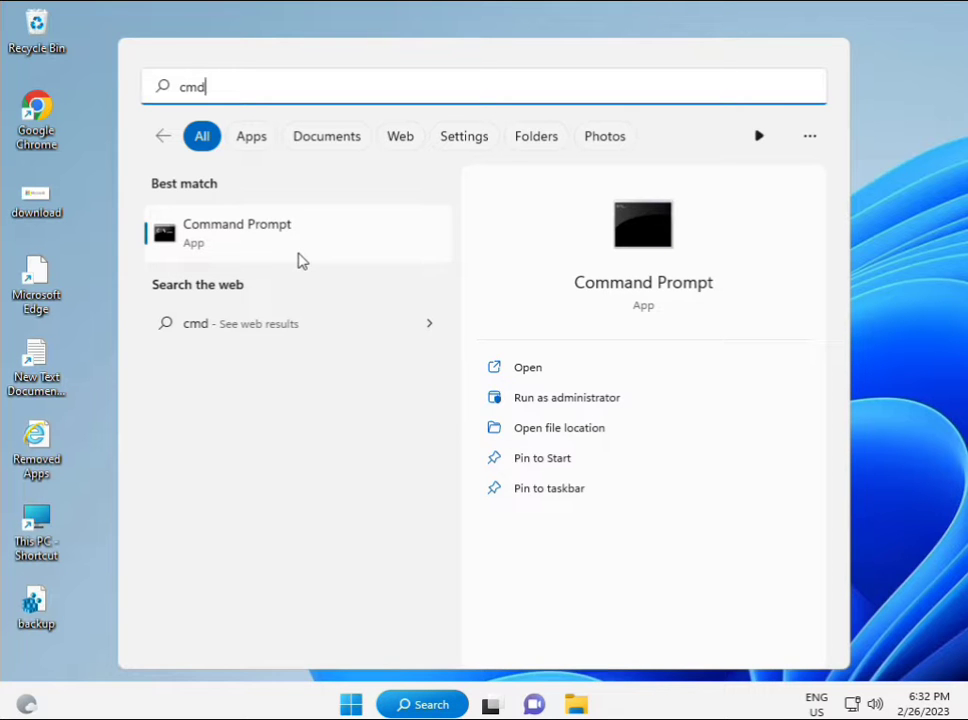
key(ctrl+shift+Return)
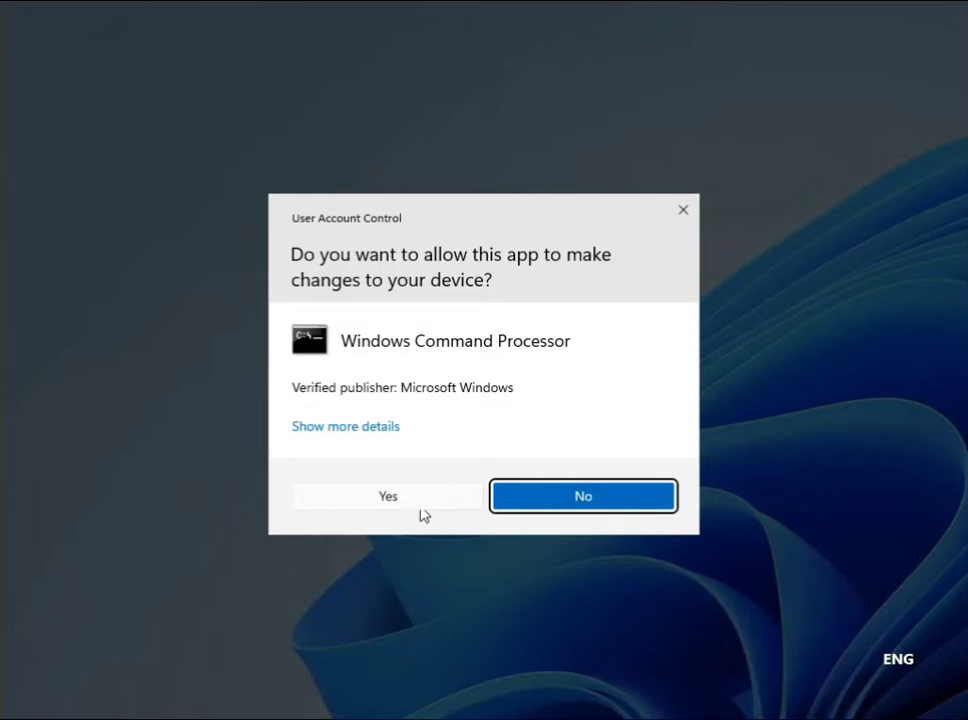
click(399, 496)
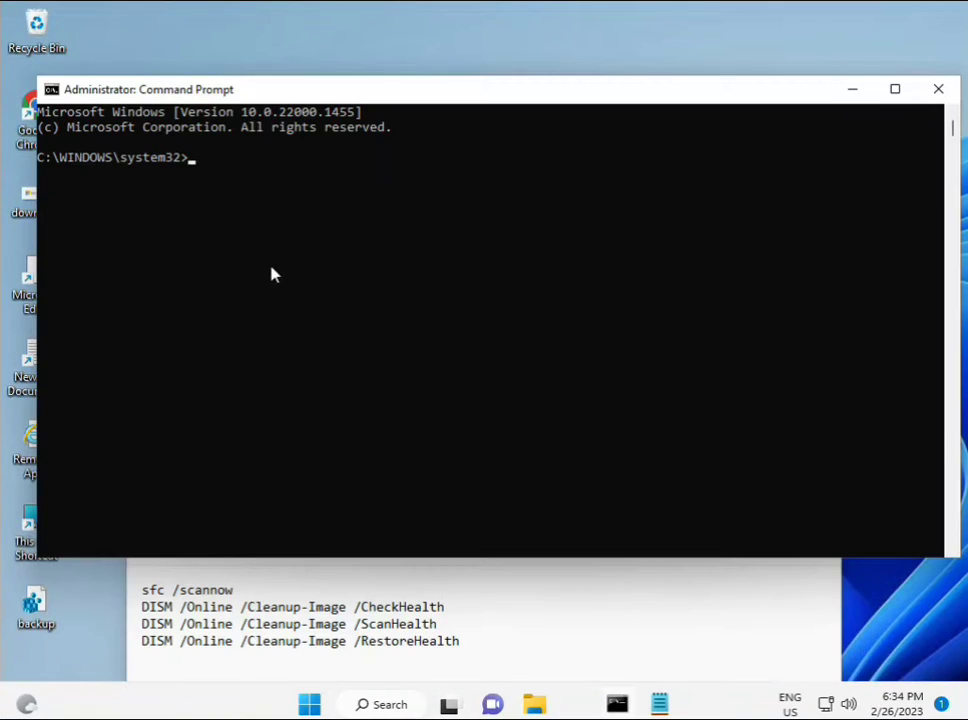
Step: Run sfc /scannow in the console and let verification reach 100% with no integrity violations
click(246, 210)
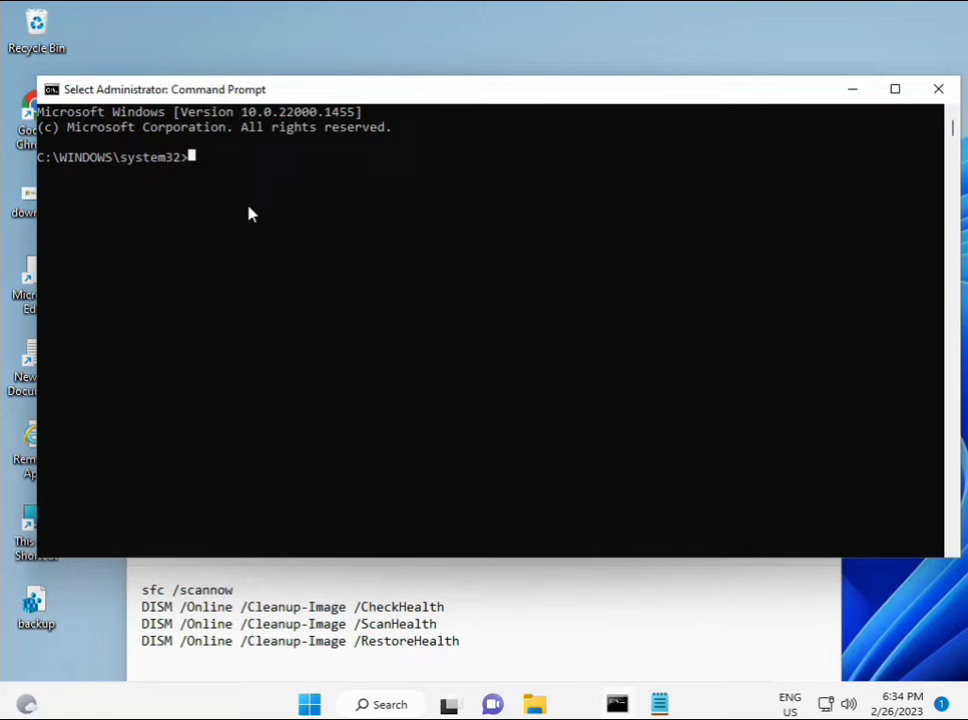
text(sca)
key(BackSpace)
key(BackSpace)
key(BackSpace)
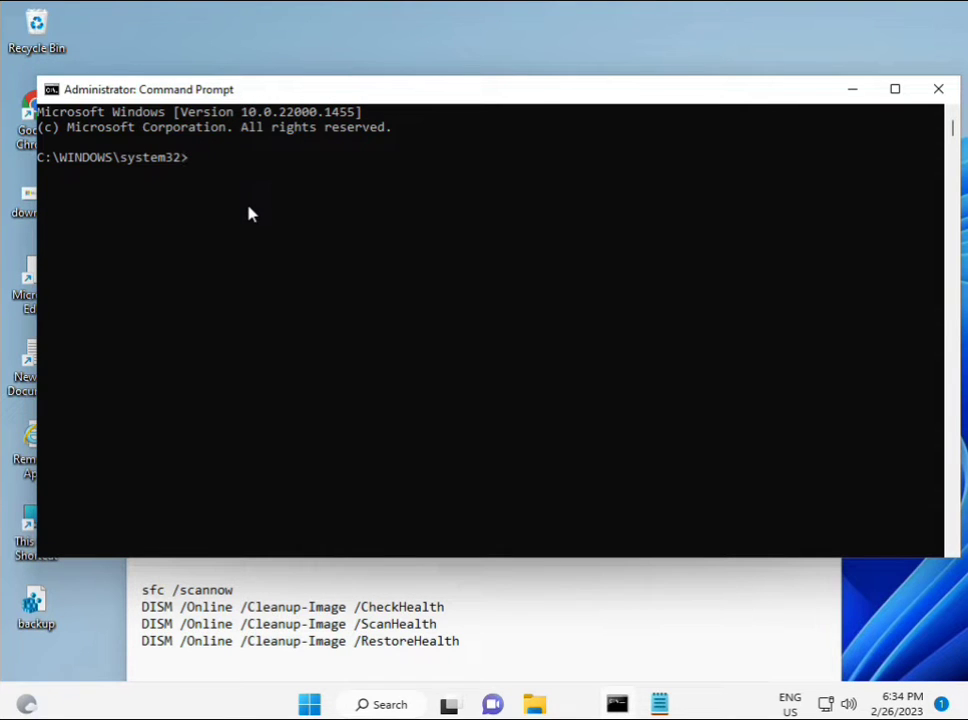
text(sfc /scannow)
key(Return)
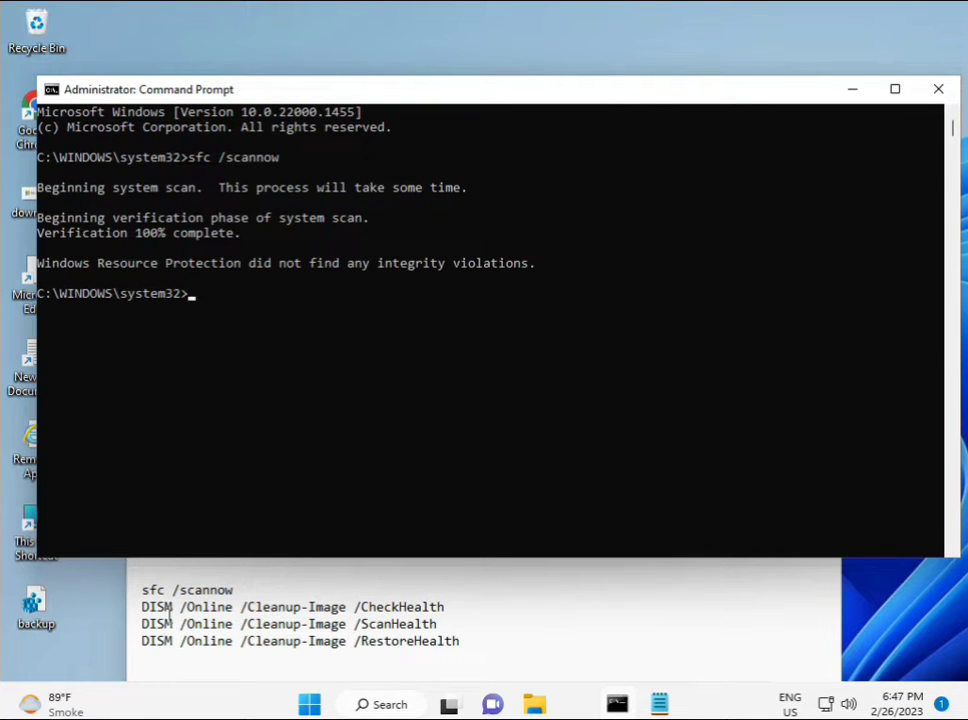
Step: Copy the DISM /Online /Cleanup-Image /CheckHealth line from the Notepad notes
drag(142, 607, 454, 607)
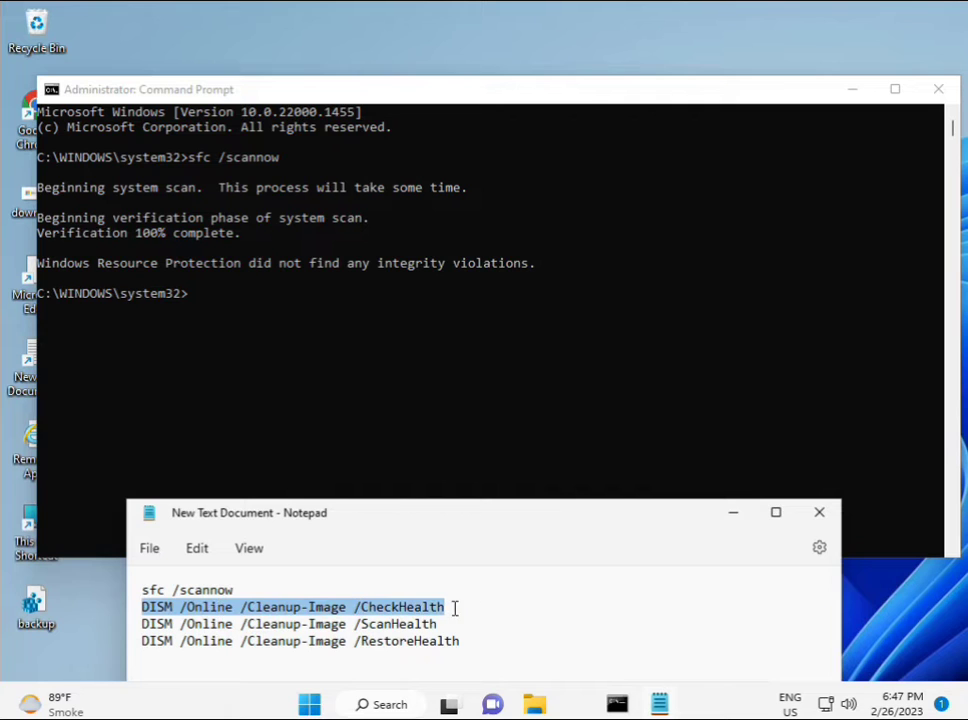
right_click(259, 607)
click(279, 312)
Step: Paste the CheckHealth command at the console prompt via the window's Edit > Paste menu and run it
click(192, 300)
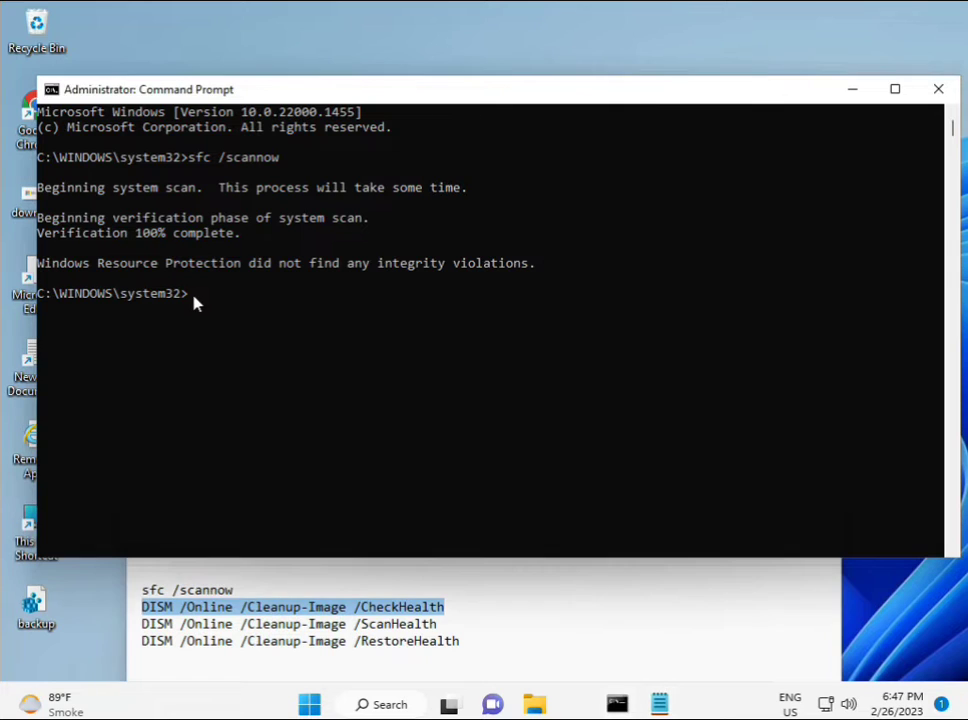
click(192, 297)
right_click(192, 297)
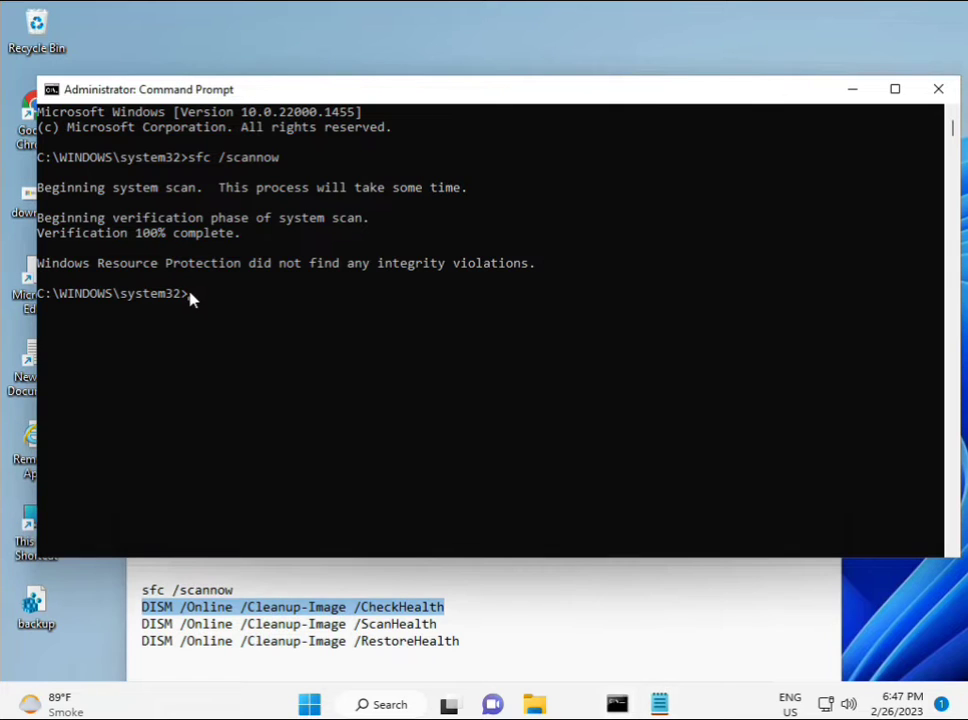
right_click(78, 91)
mouse_move(200, 236)
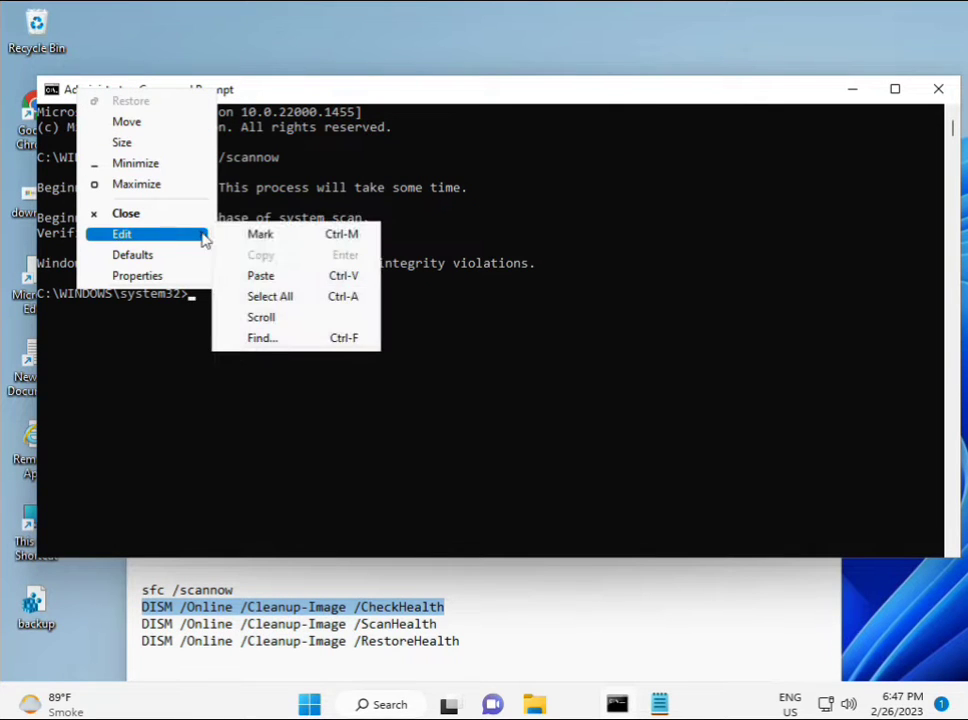
click(258, 276)
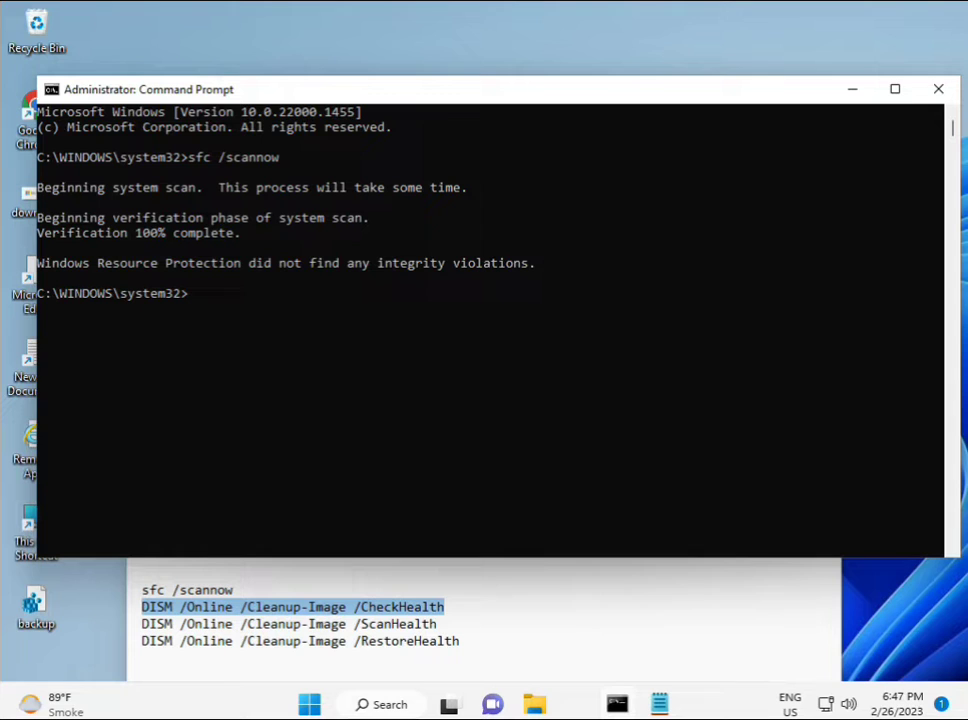
mouse_move(617, 624)
click(188, 297)
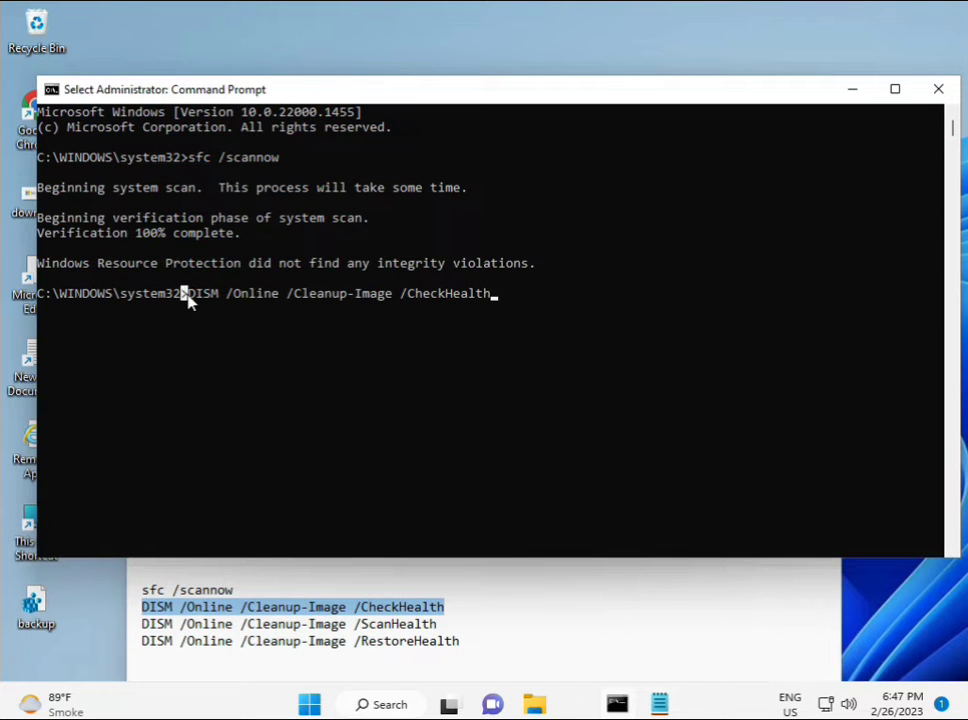
key(Escape)
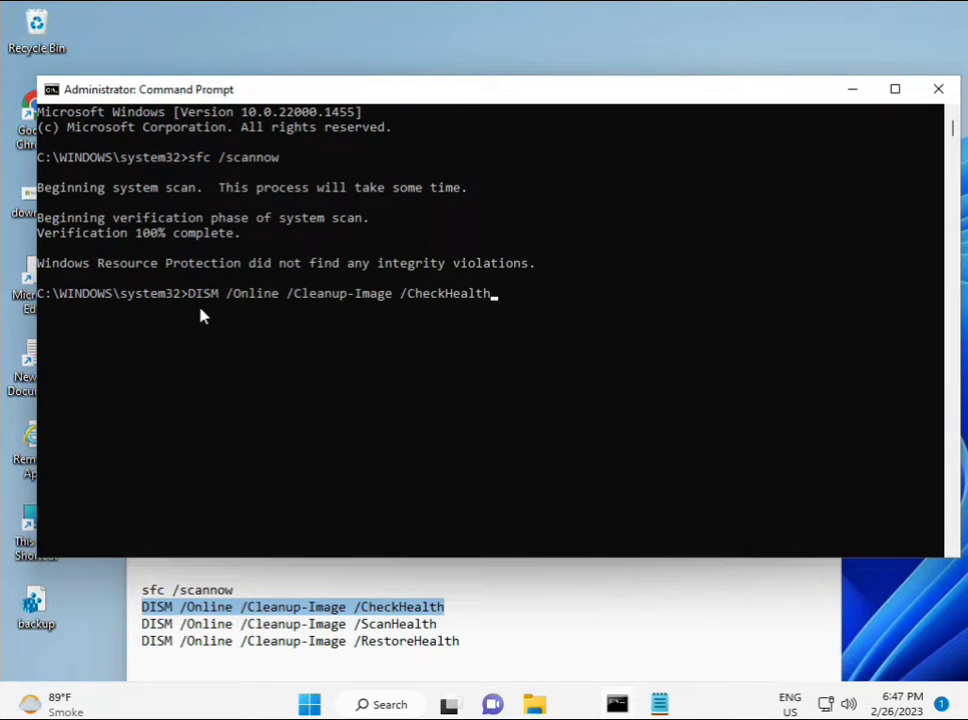
key(Return)
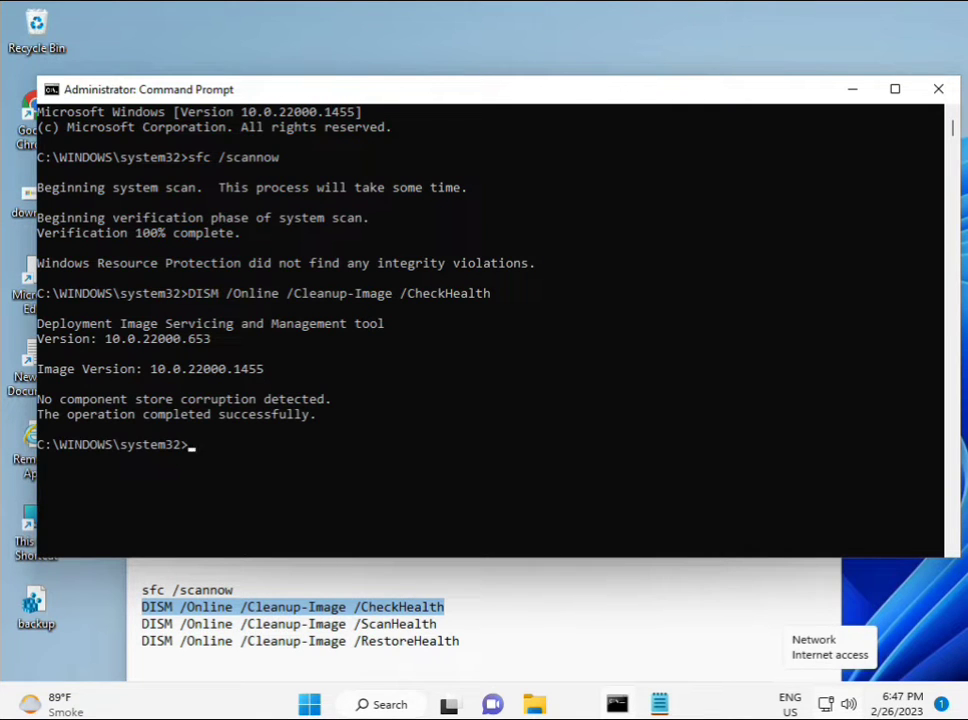
Step: Copy DISM /Online /Cleanup-Image /ScanHealth from the notes, paste it into the console, and run it to 100%
click(145, 625)
drag(145, 625, 458, 625)
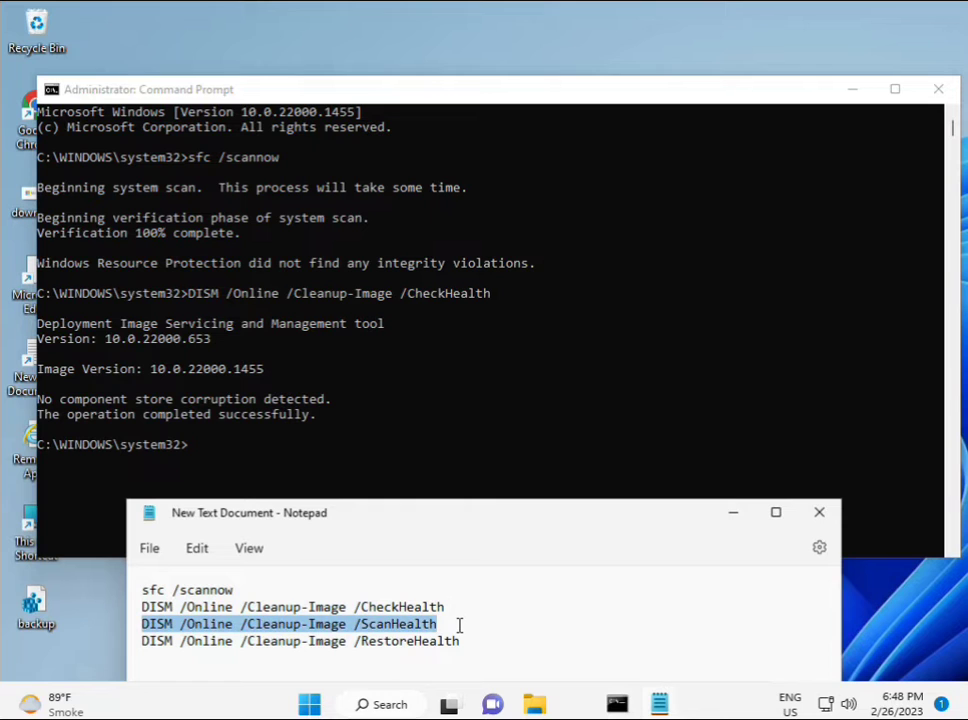
right_click(428, 622)
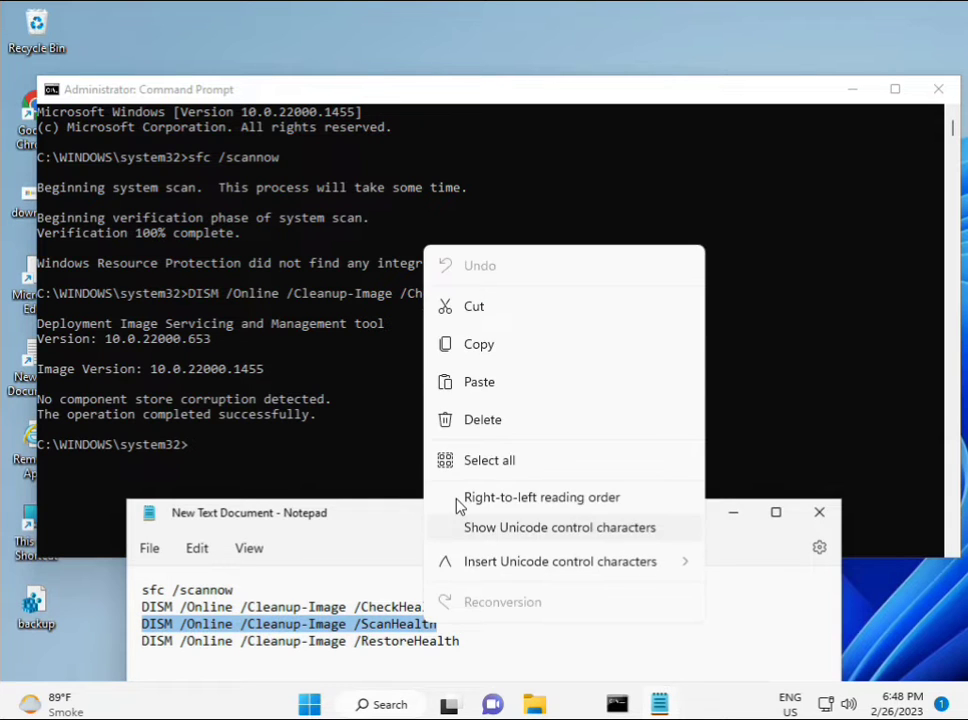
click(474, 345)
click(201, 456)
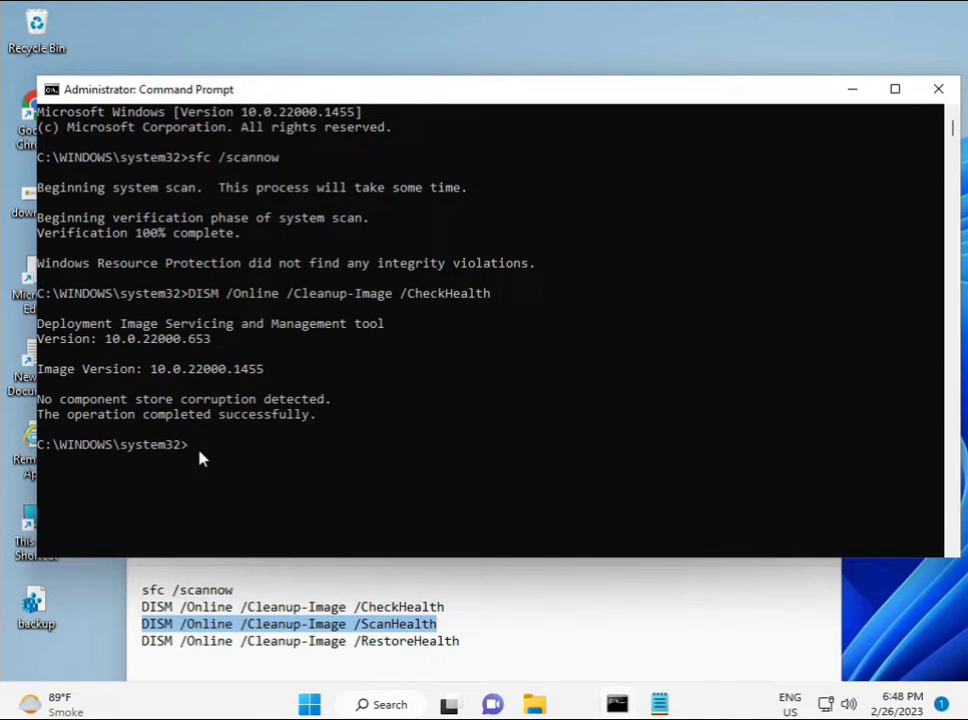
click(194, 450)
right_click(197, 455)
right_click(197, 455)
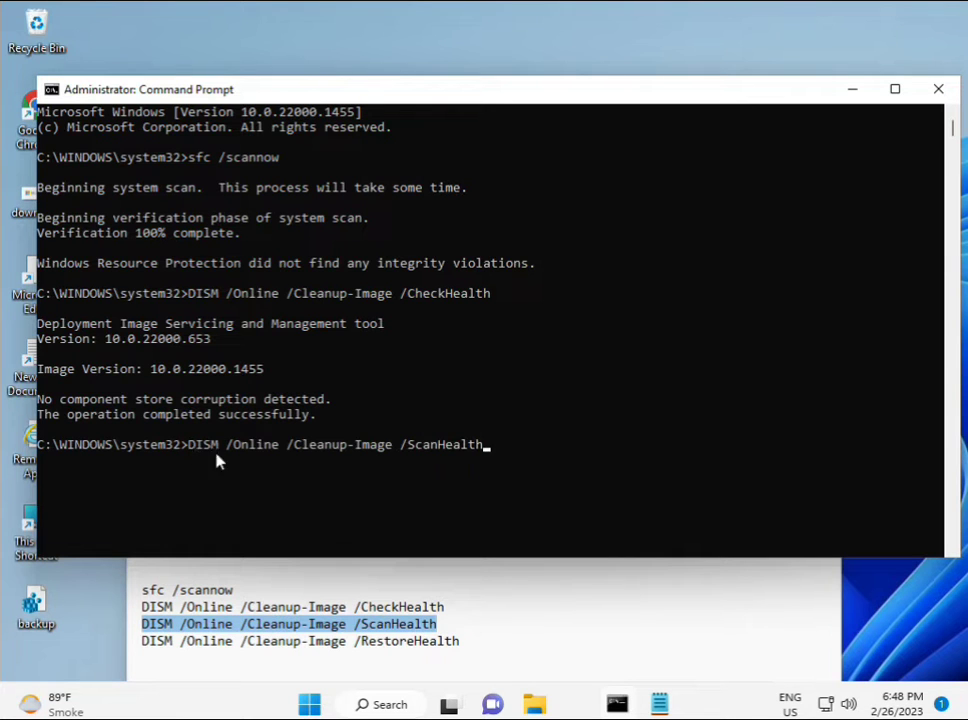
key(Return)
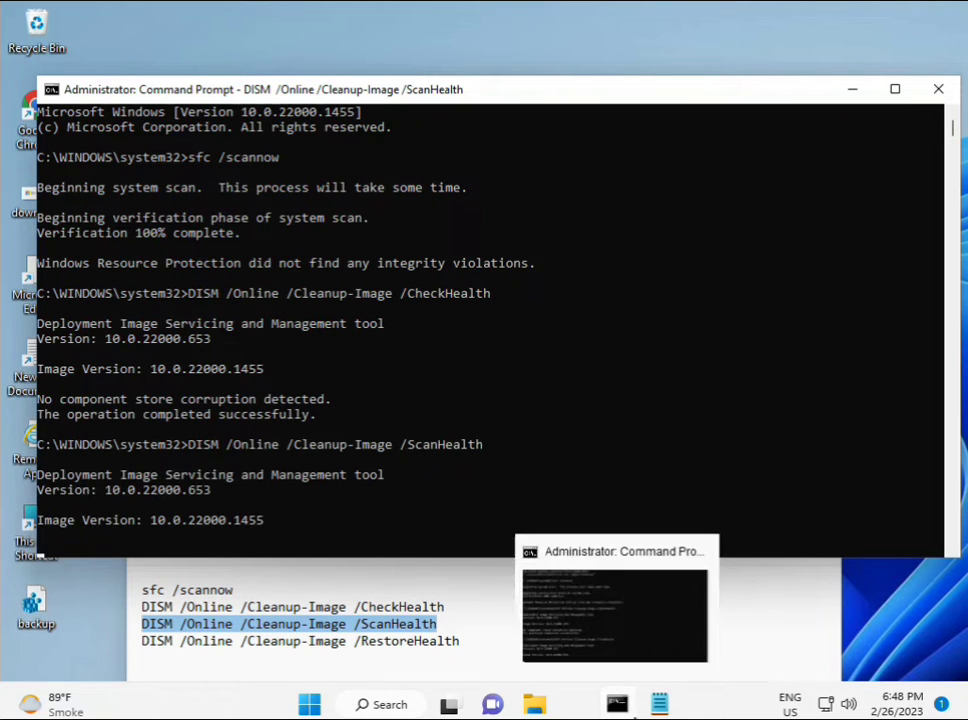
click(617, 703)
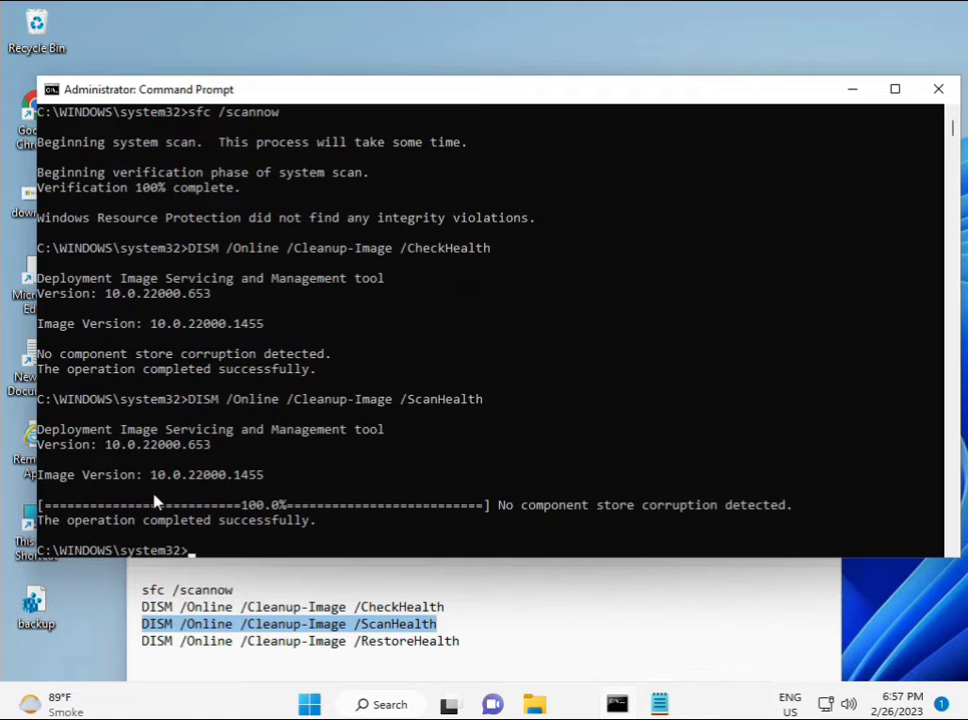
Step: Copy the DISM /Online /Cleanup-Image /RestoreHealth line from the notes
drag(216, 521, 315, 522)
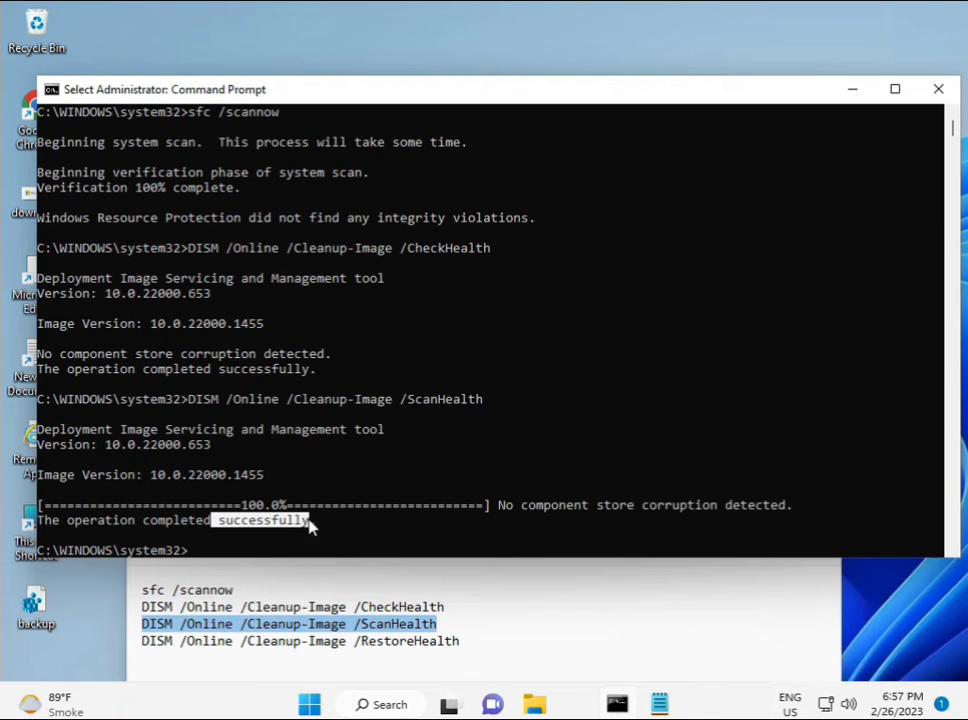
drag(186, 641, 231, 643)
triple_click(229, 651)
right_click(229, 651)
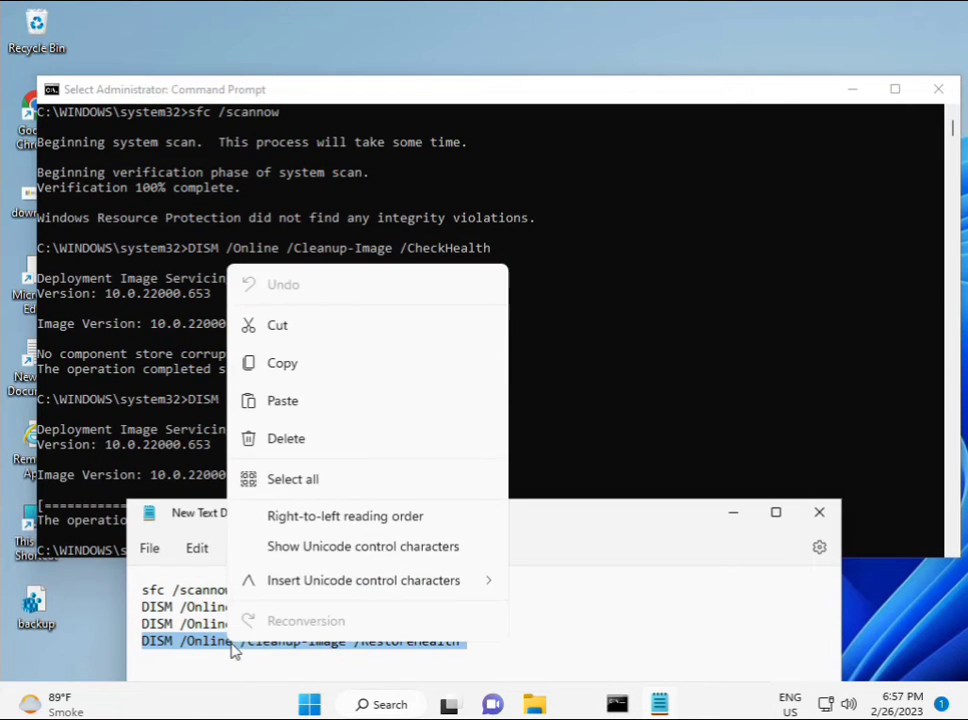
click(292, 380)
Step: Paste the RestoreHealth command at the console prompt and run it
click(274, 493)
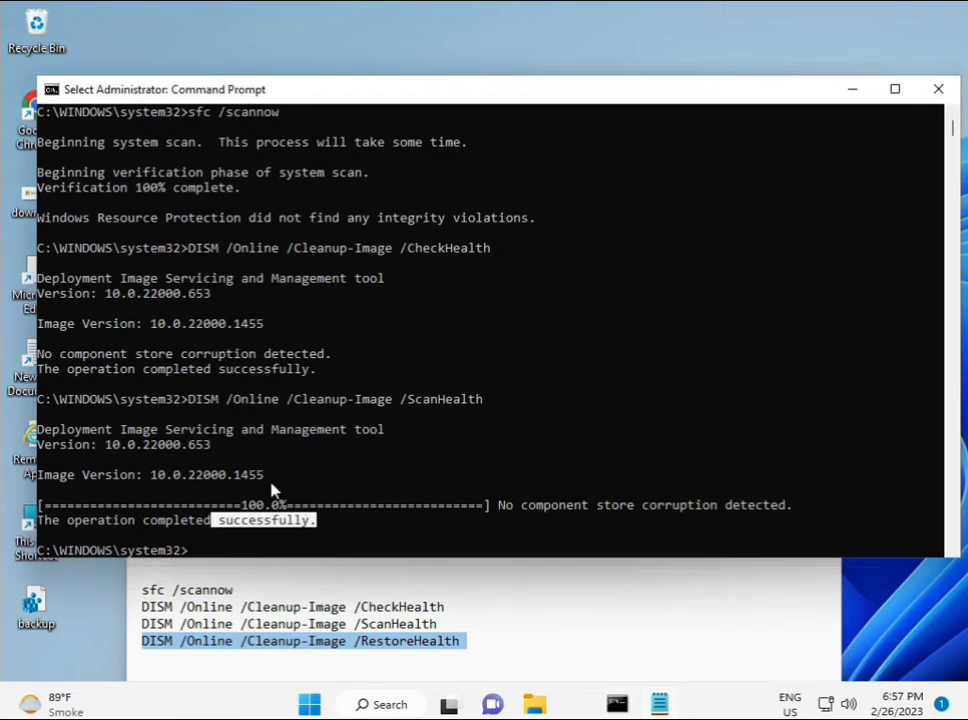
click(190, 547)
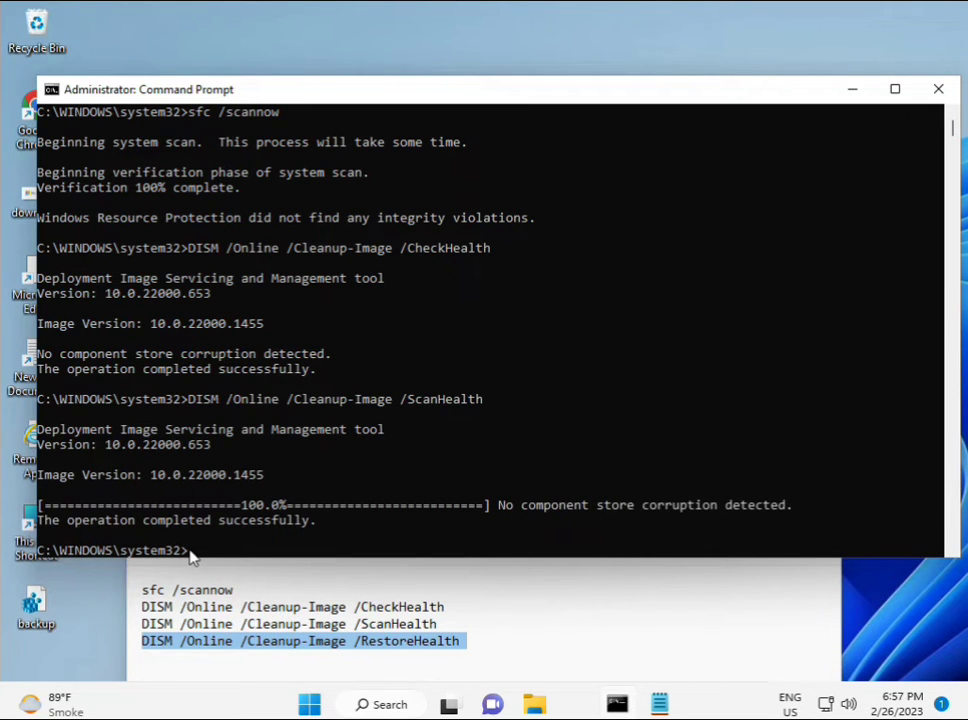
click(190, 553)
click(190, 553)
right_click(620, 495)
scroll(590, 455, down, 9)
scroll(588, 452, up, 9)
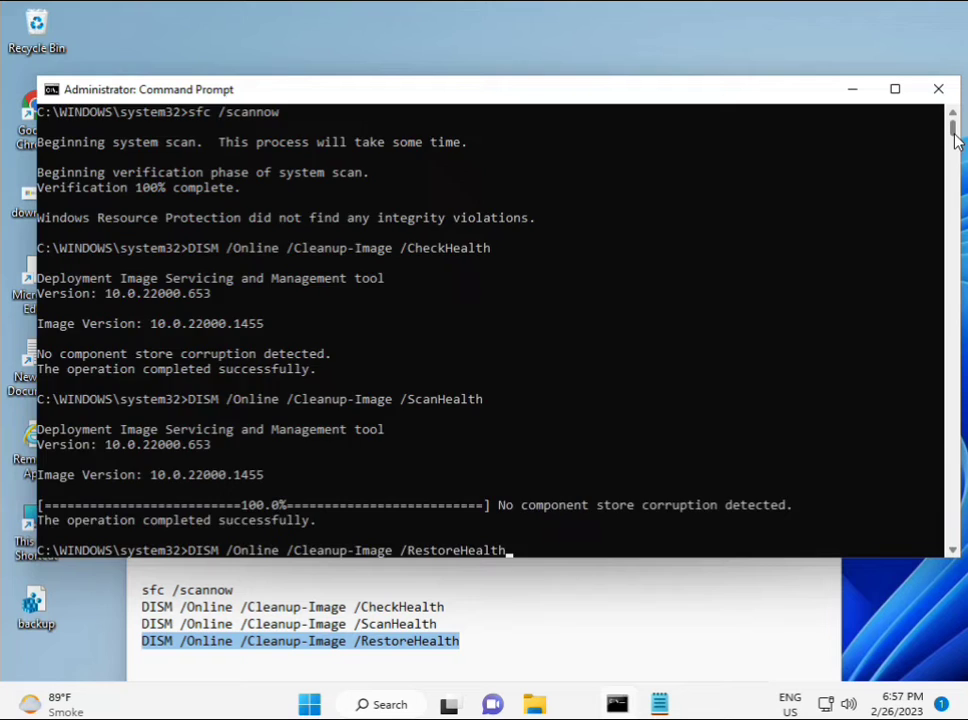
mouse_move(953, 128)
mouse_down()
mouse_move(955, 143)
mouse_move(955, 130)
mouse_up()
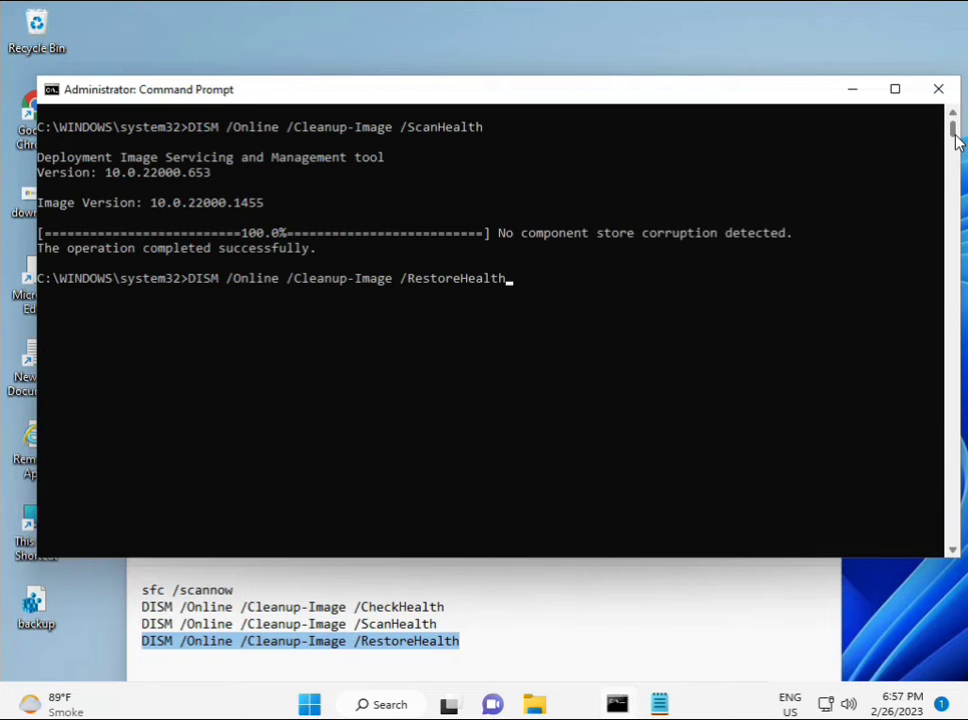
click(191, 279)
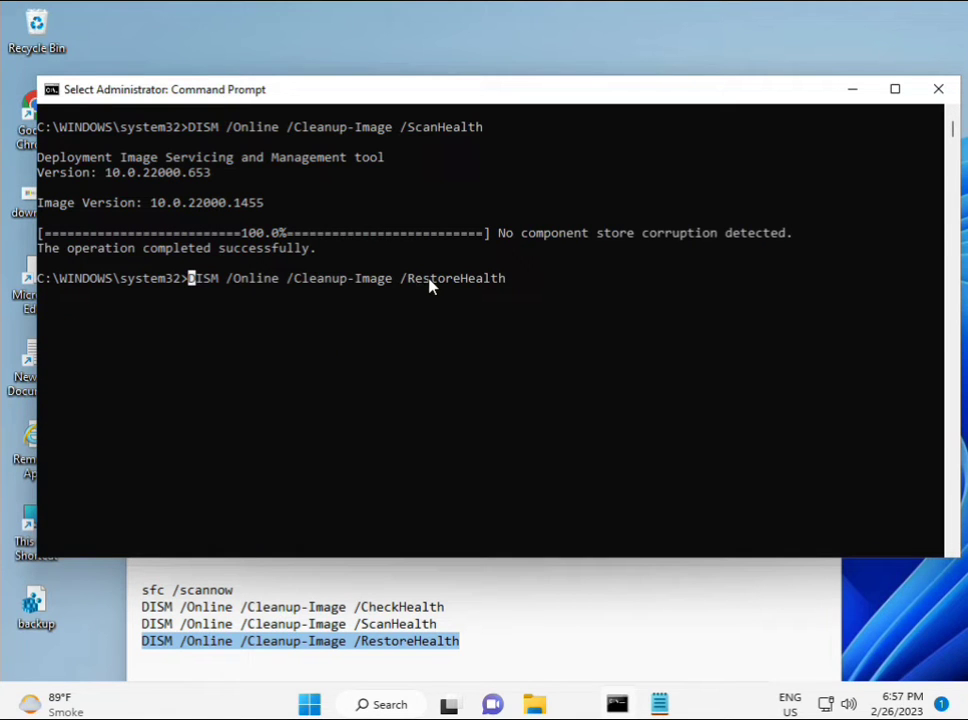
key(Escape)
key(Return)
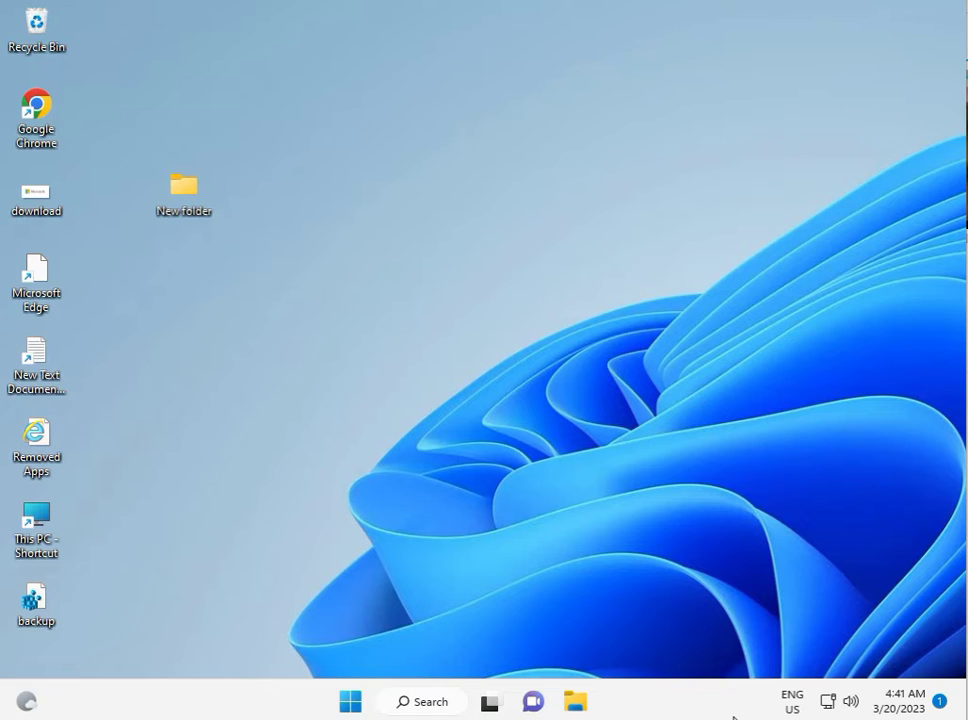
Step: Search Start for 'windows s' and launch Windows Security from the results
click(352, 703)
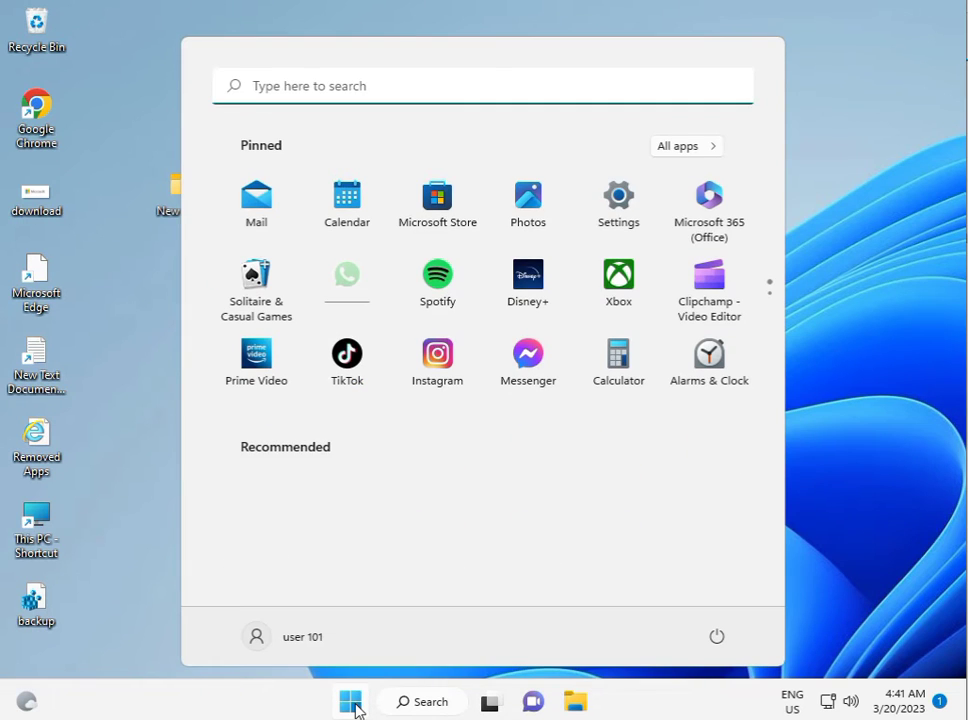
text(windo)
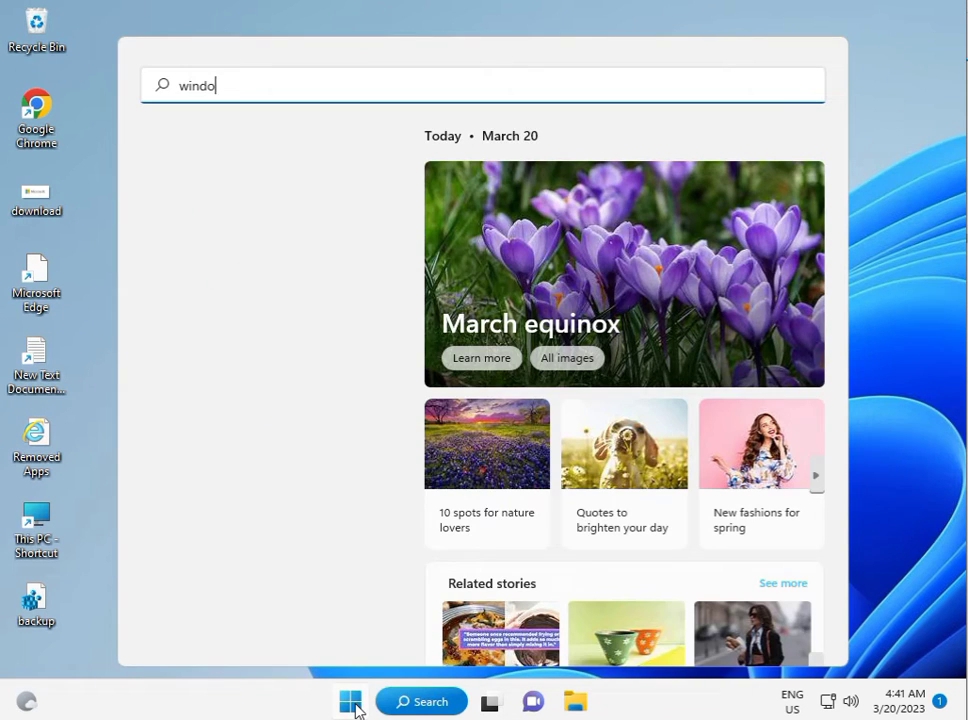
text(ws )
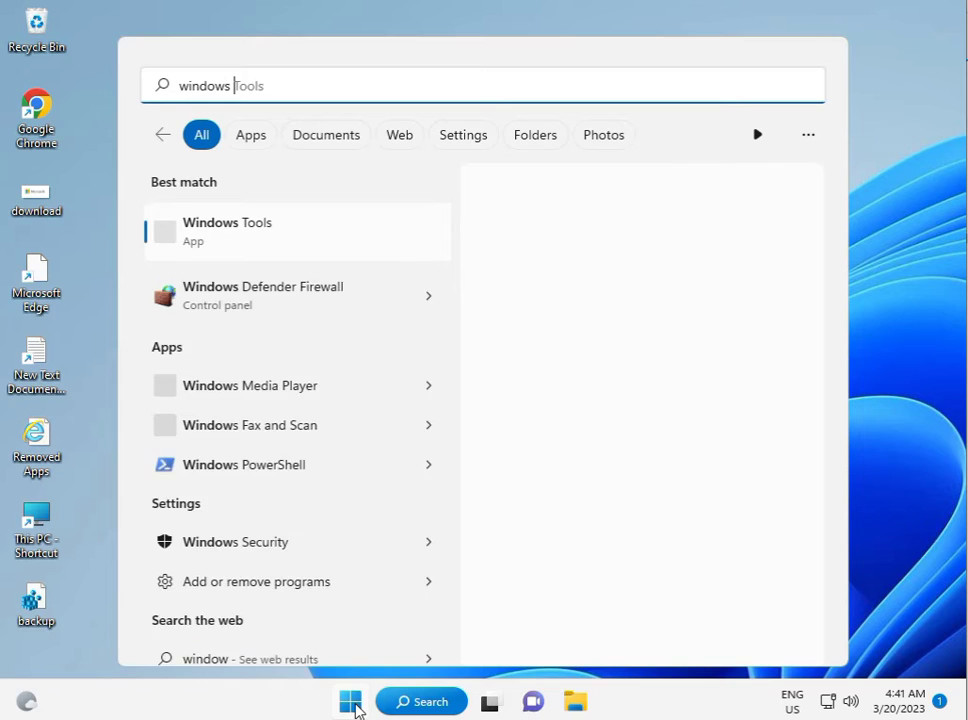
text(s)
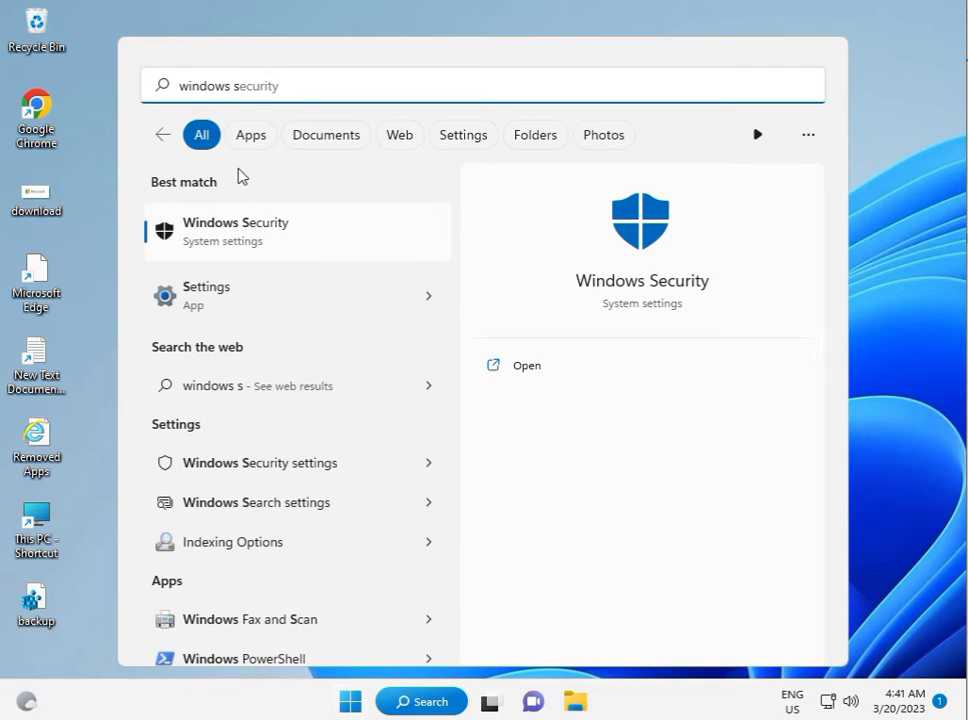
click(280, 243)
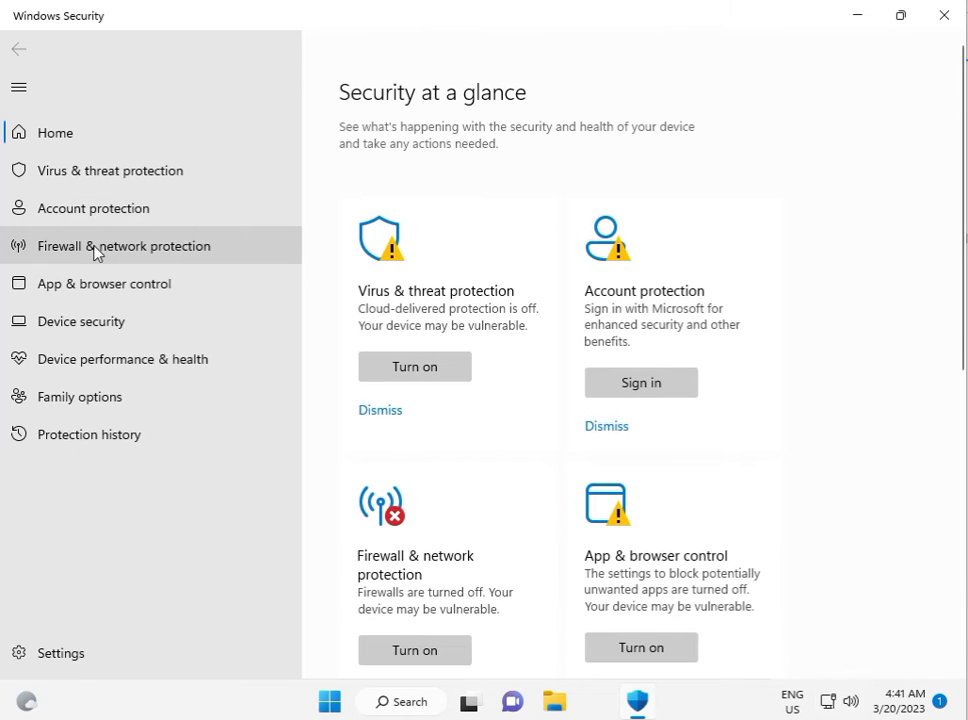
Step: Choose Microsoft Defender Antivirus (offline scan) under Virus & threat protection scan options and request Scan now
click(110, 226)
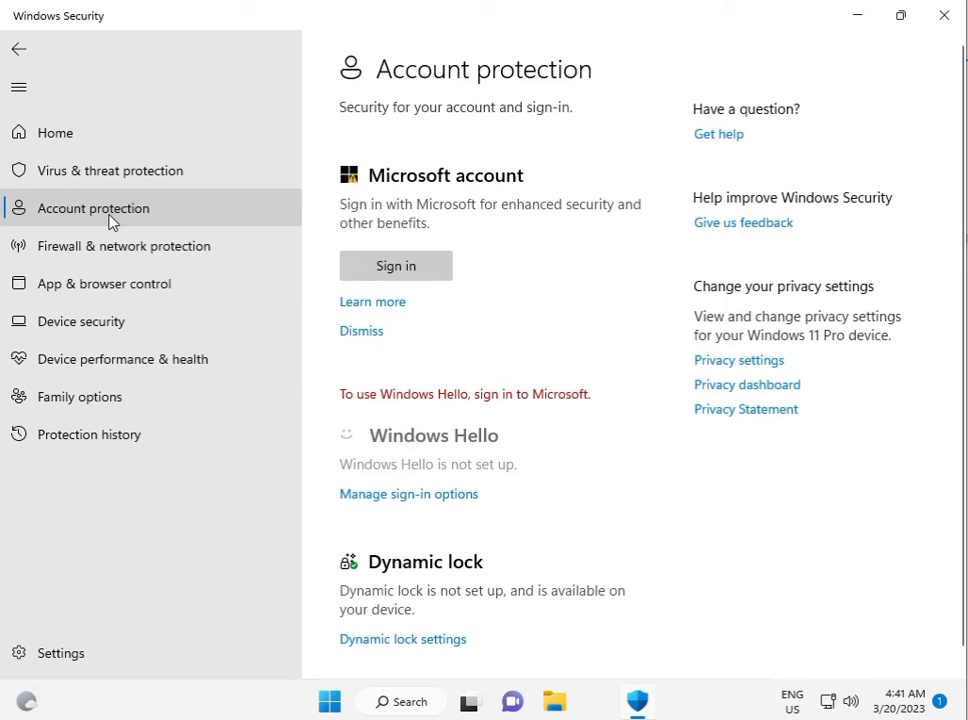
click(118, 172)
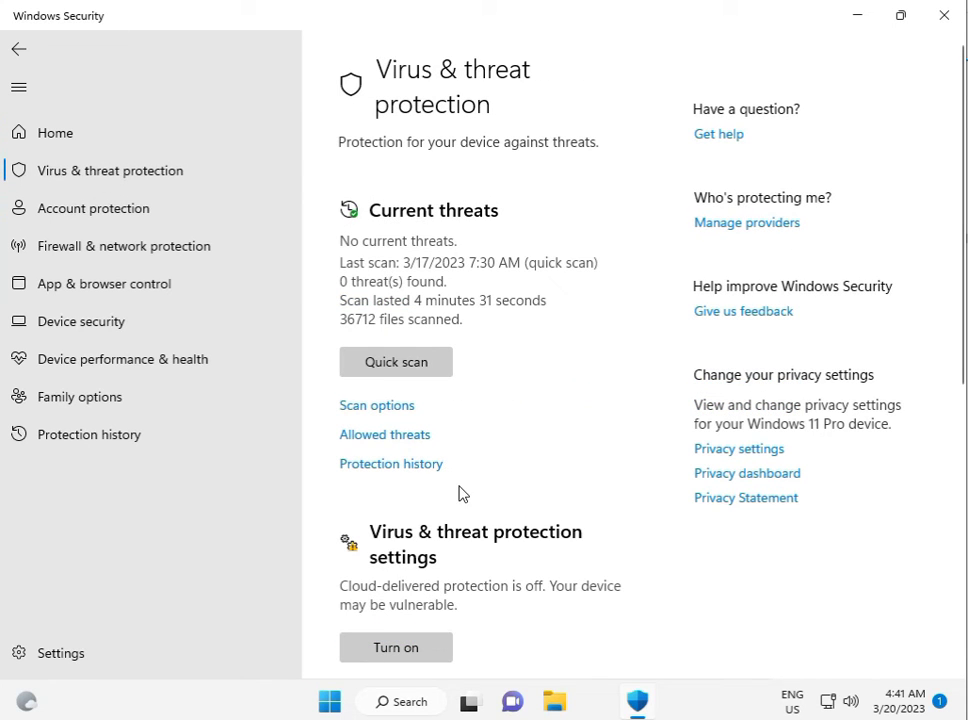
click(378, 410)
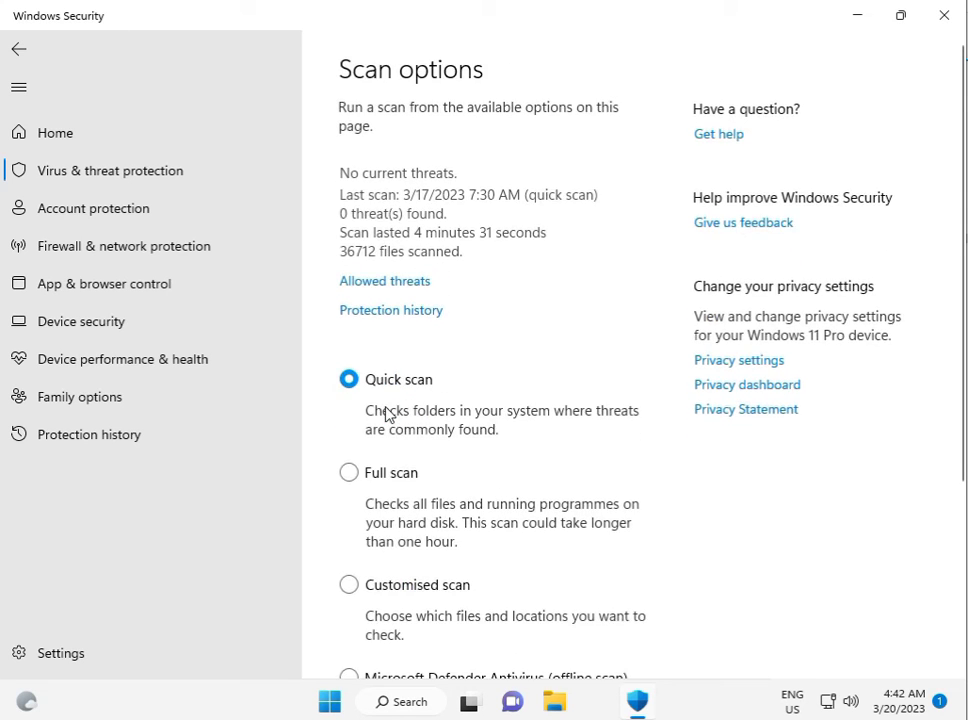
scroll(388, 420, down, 3)
click(349, 406)
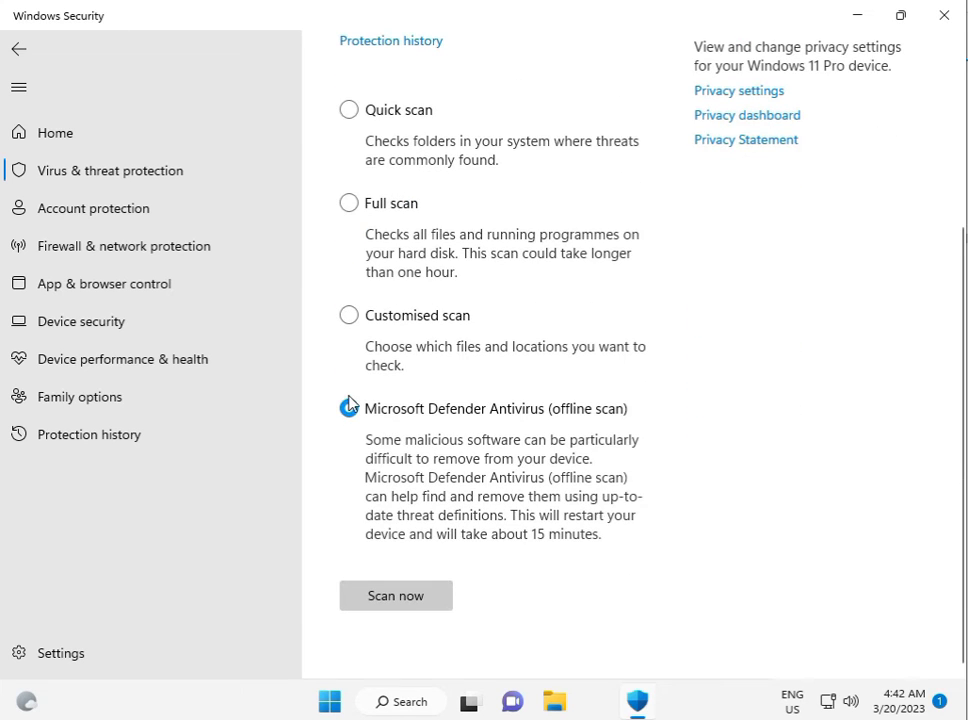
click(407, 597)
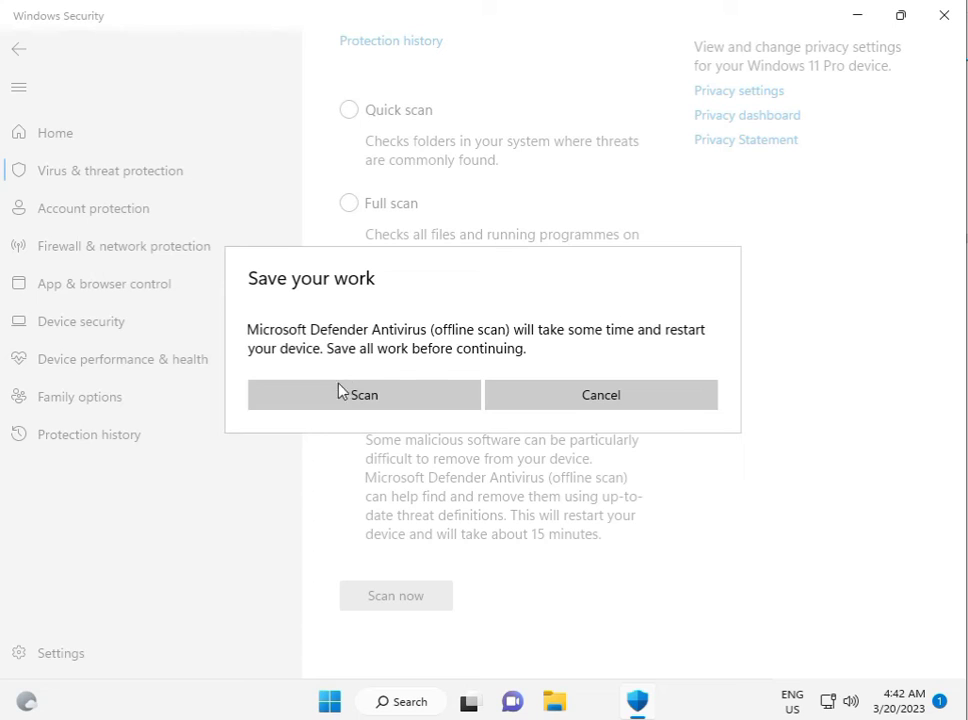
Step: Cancel the Save your work warning, leaving the offline scan selected but not started
click(358, 400)
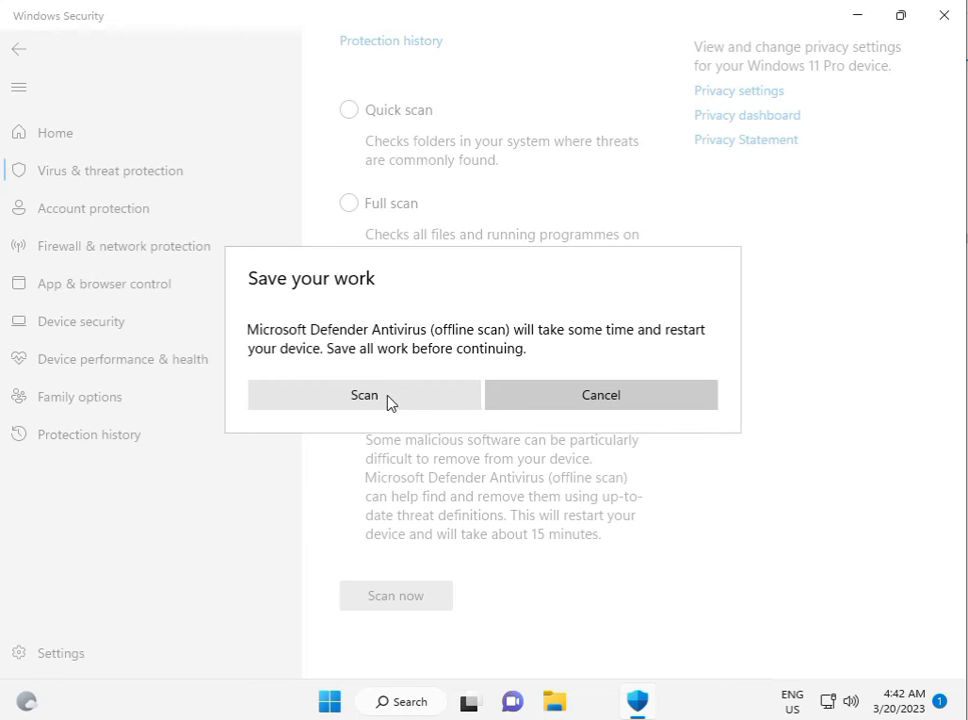
click(583, 397)
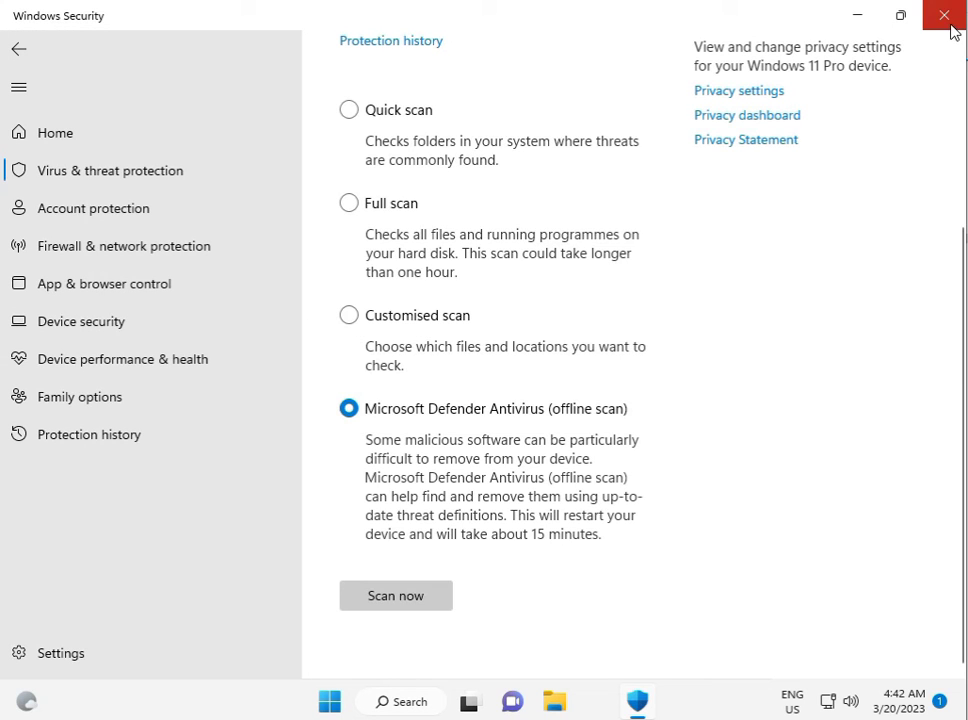
Step: Close Windows Security and open Computer Management via This PC's Manage option in File Explorer
click(950, 26)
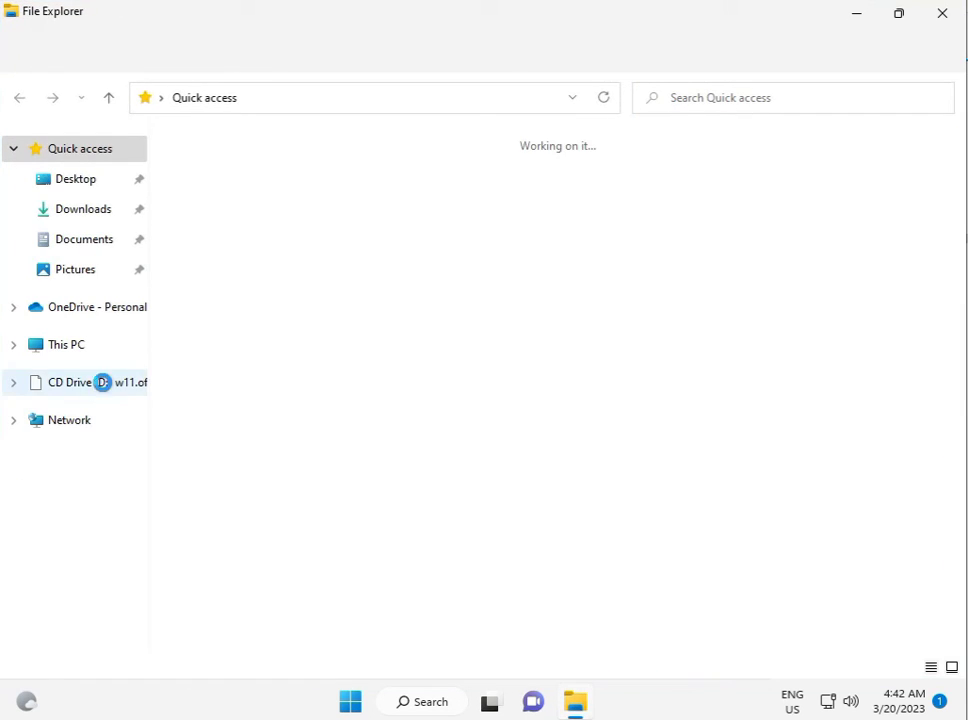
click(68, 354)
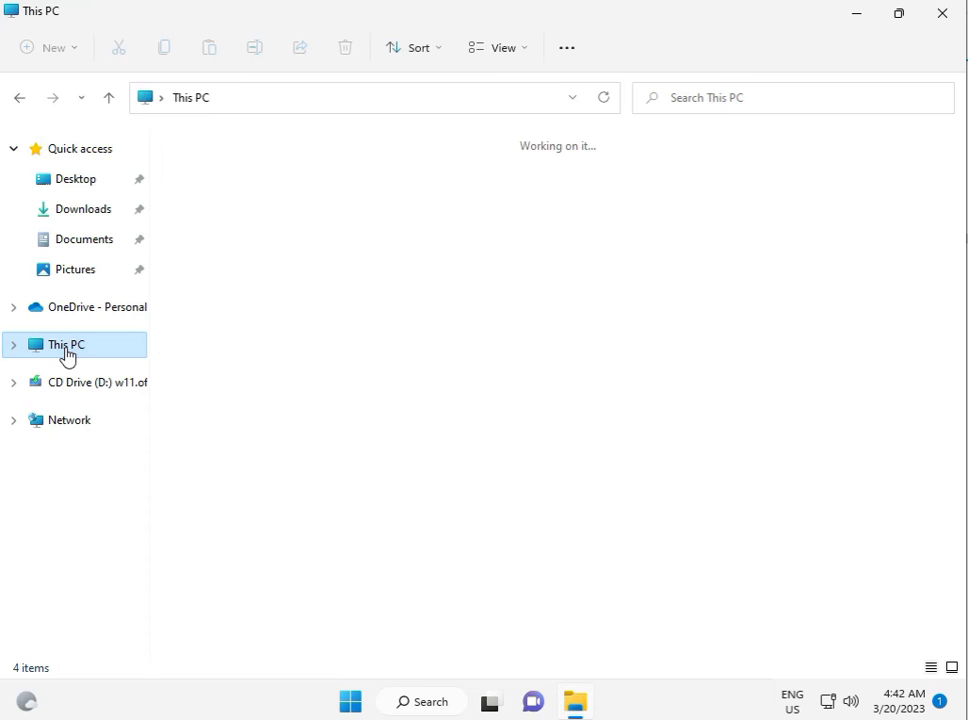
right_click(66, 356)
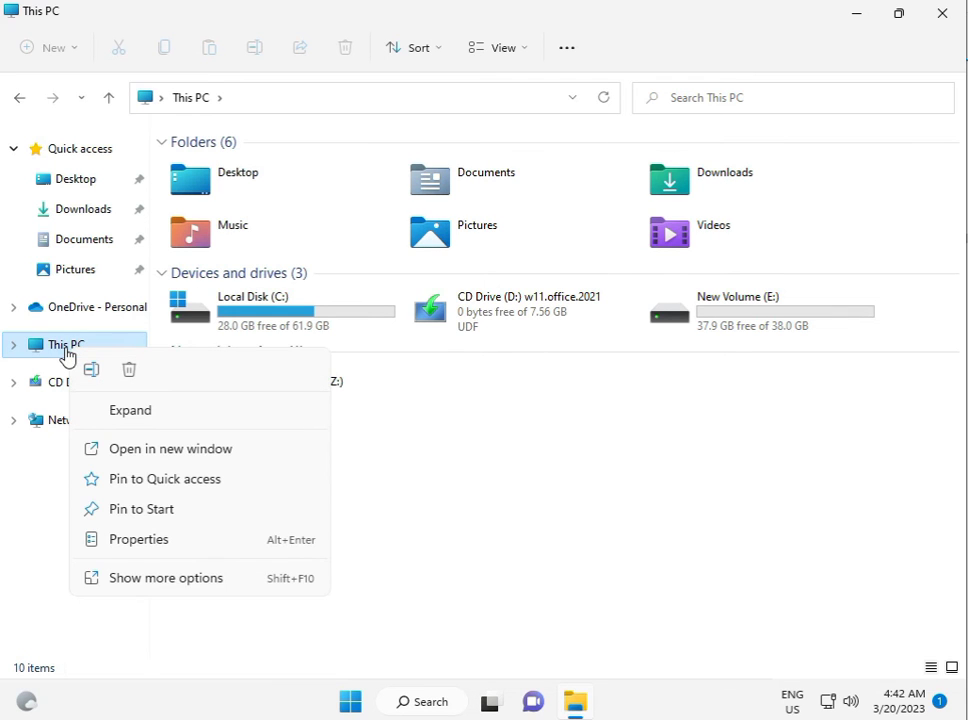
click(163, 591)
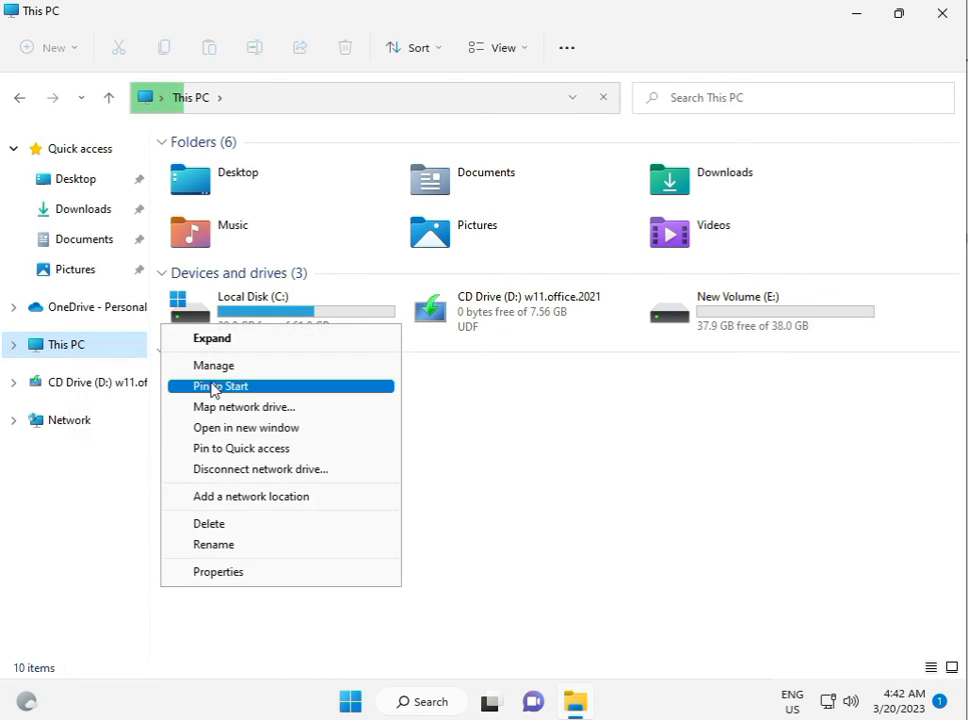
click(215, 369)
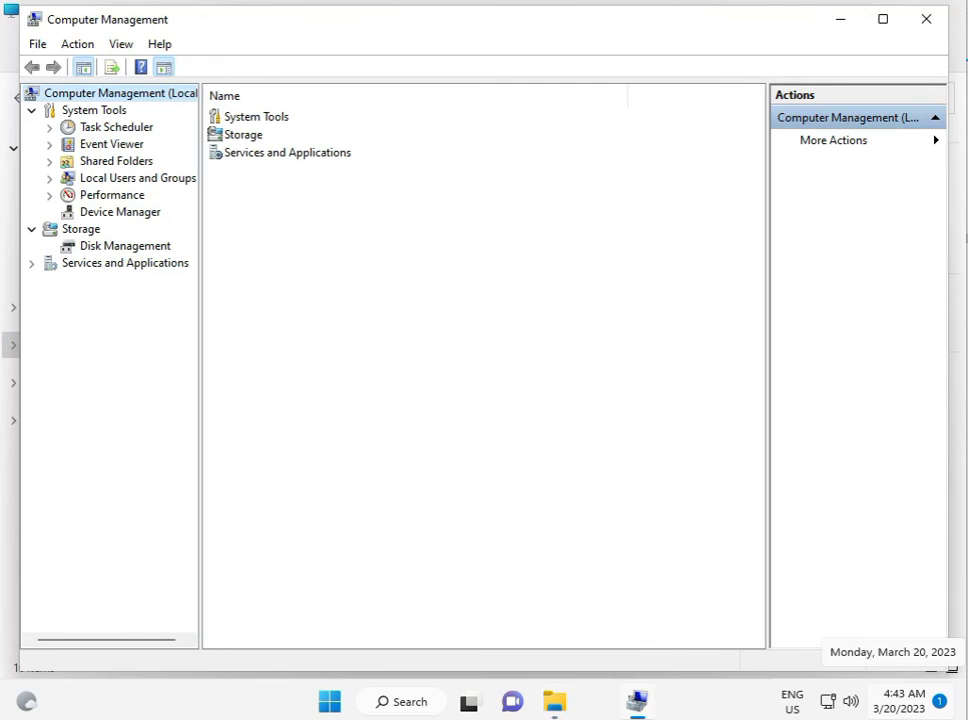
Step: Search automatically for a Microsoft Basic Display Adapter driver update, confirm it's current, then close Computer Management
click(95, 214)
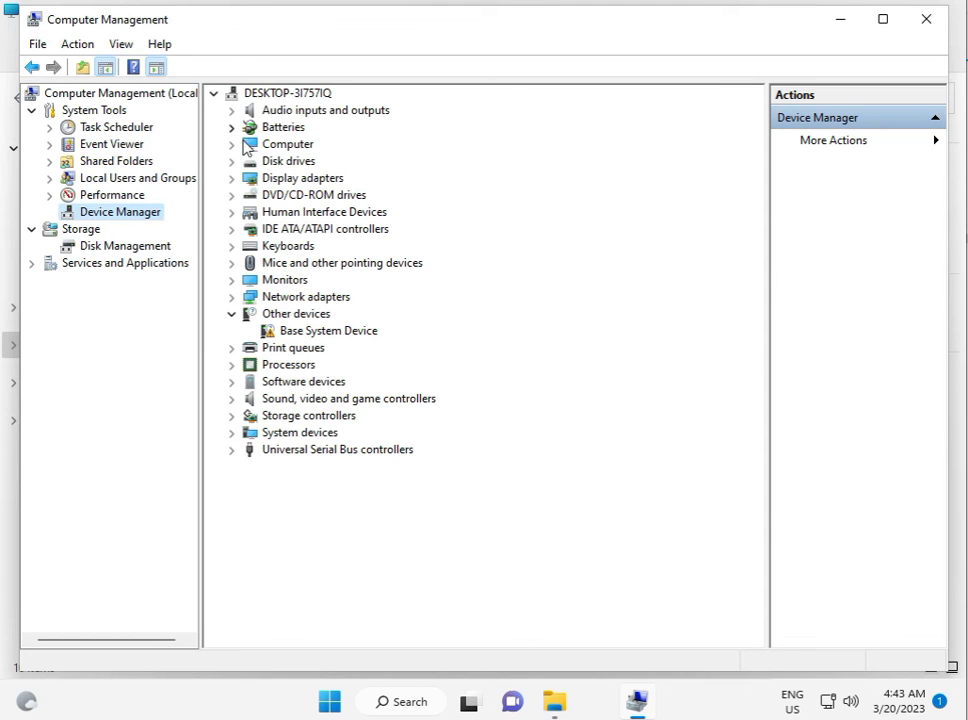
click(232, 178)
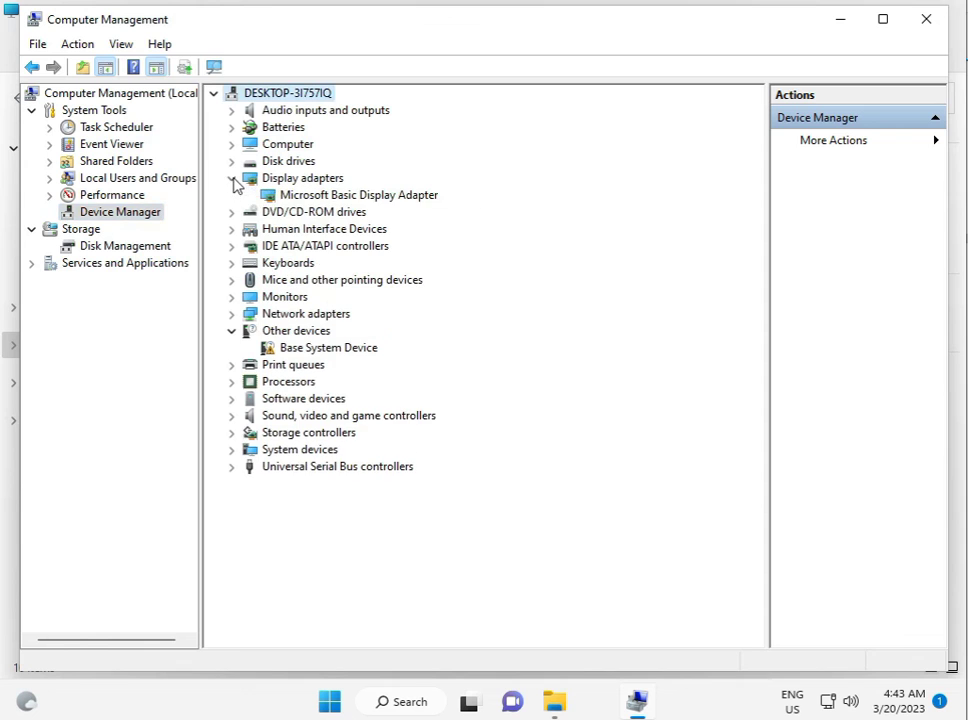
click(311, 204)
right_click(311, 204)
click(340, 209)
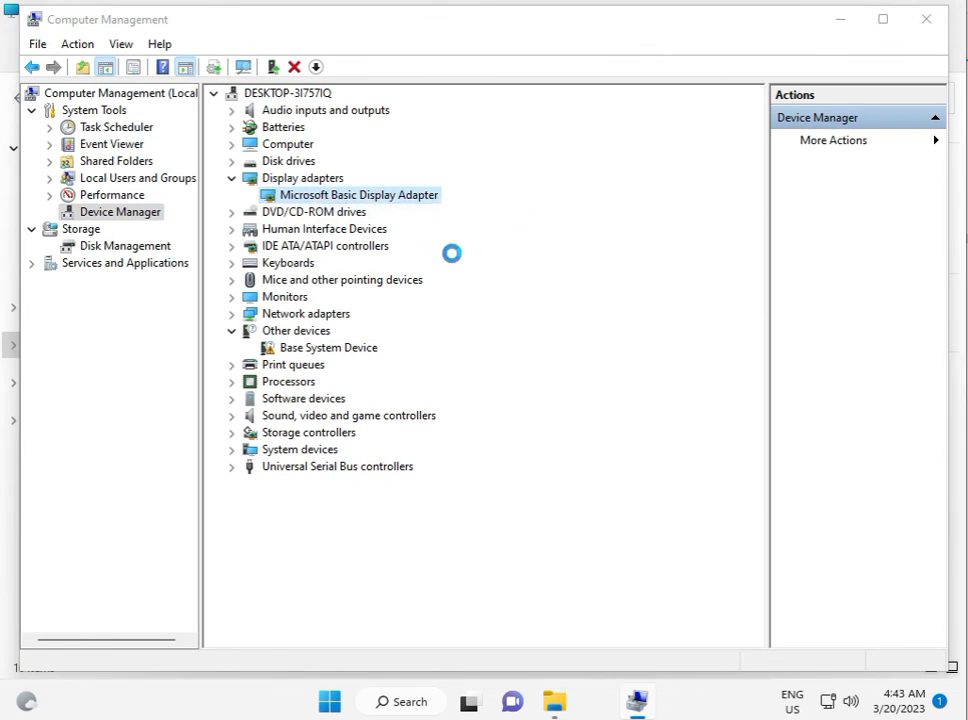
click(482, 316)
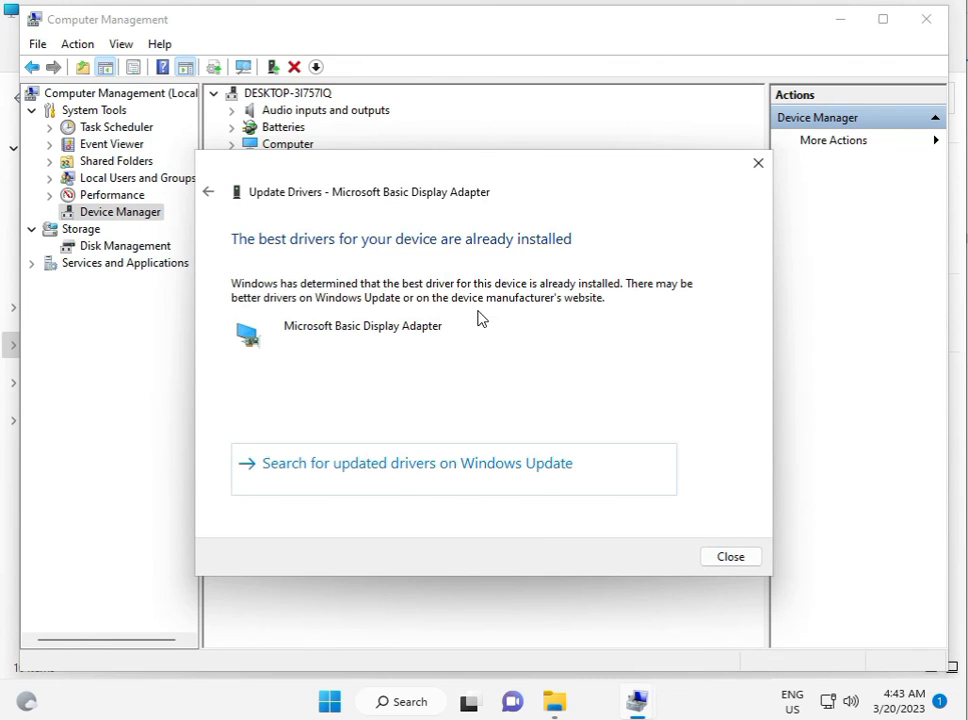
click(719, 565)
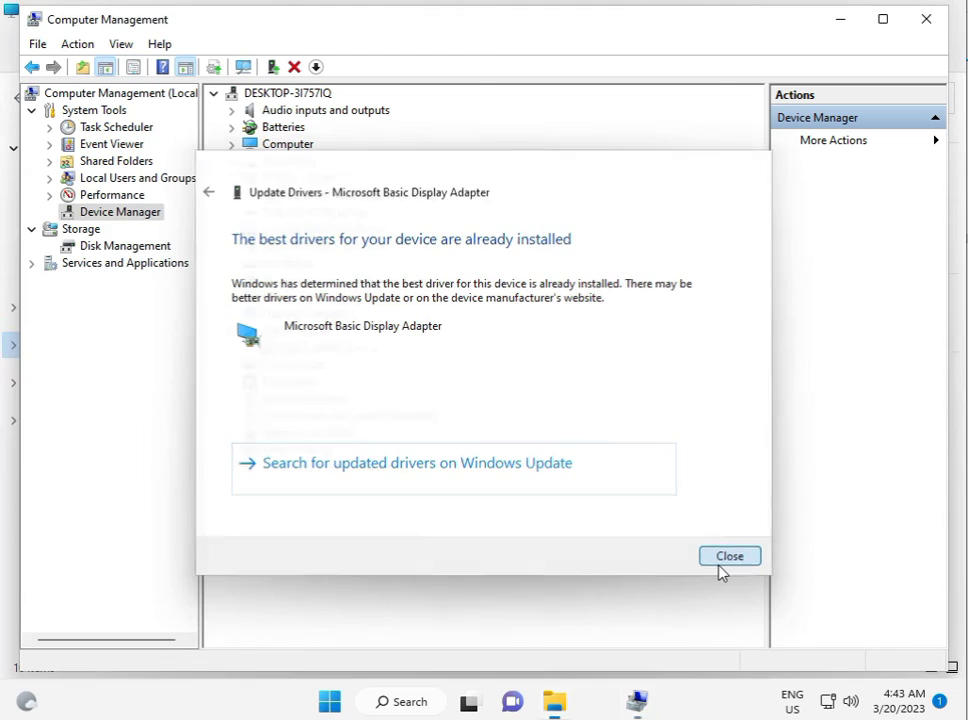
click(938, 22)
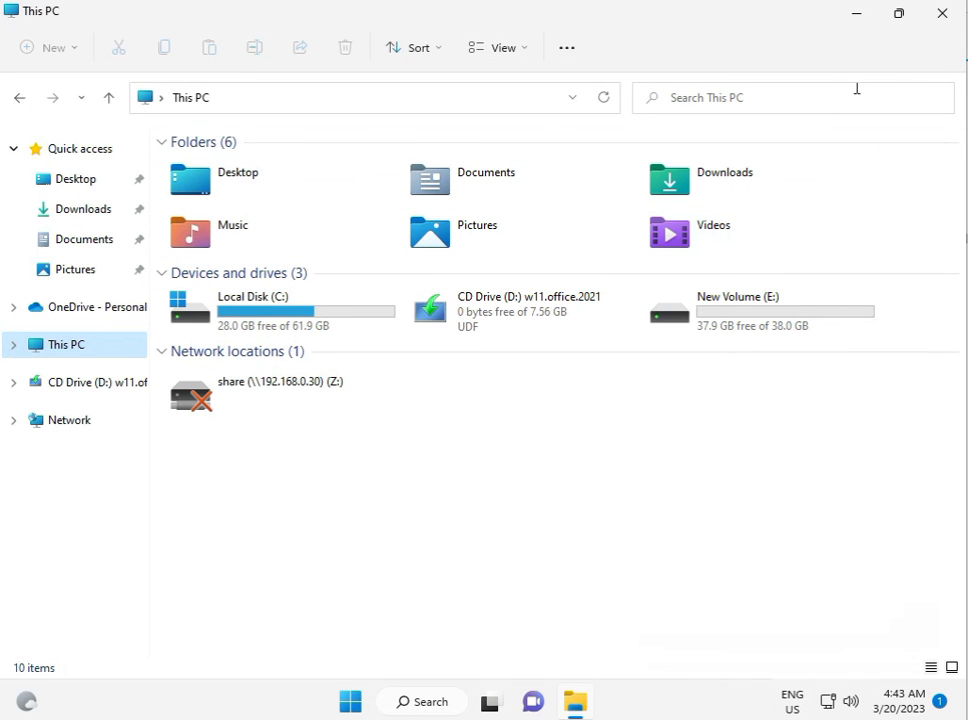
Step: Close the This PC File Explorer window to return to the bare desktop
click(940, 16)
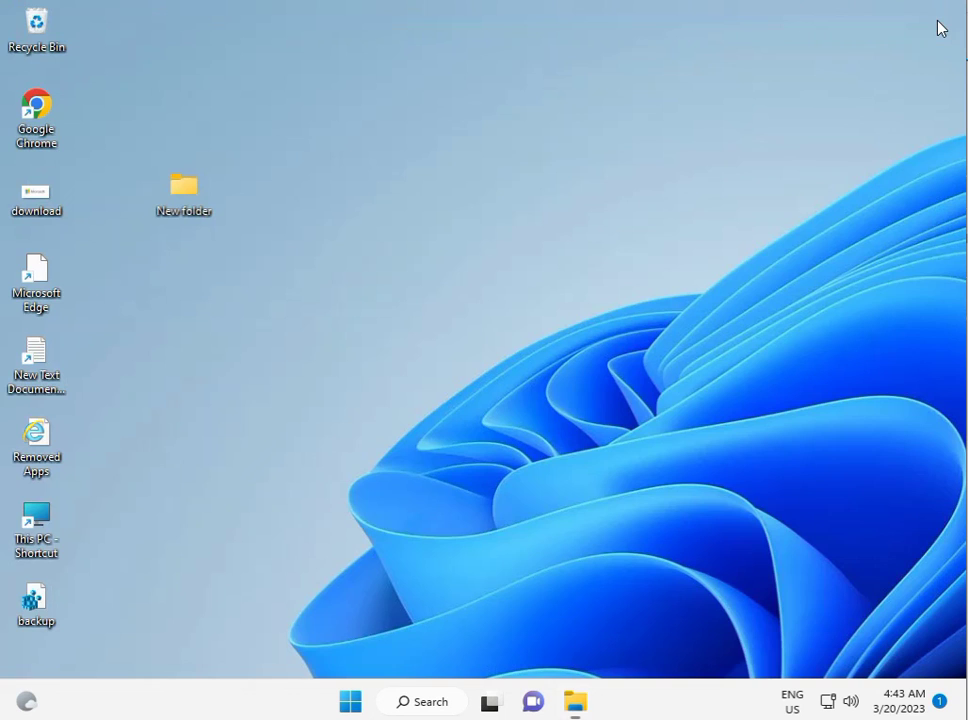